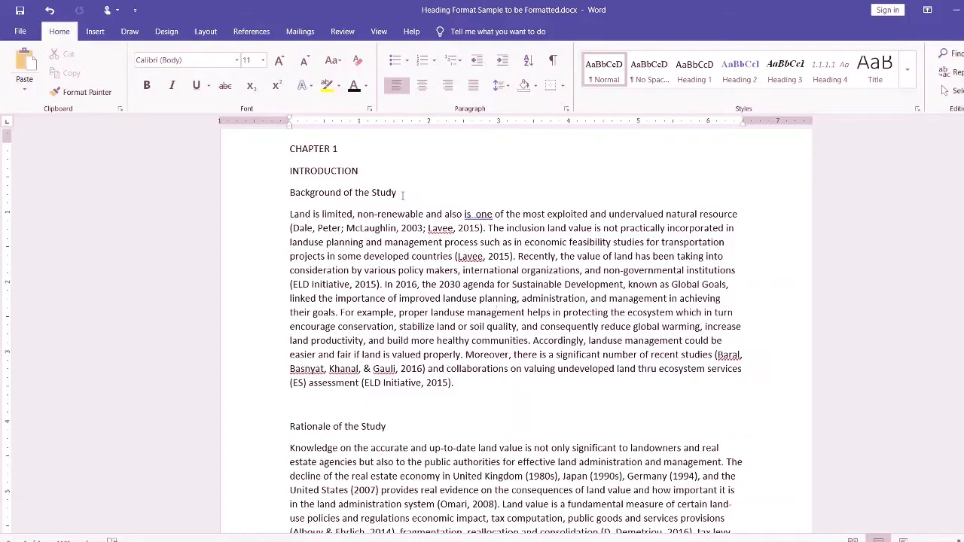
- Format the "INTRODUCTION" heading of Chapter 1 as bold Times New Roman at size 12
click(372, 176)
drag(359, 172, 290, 176)
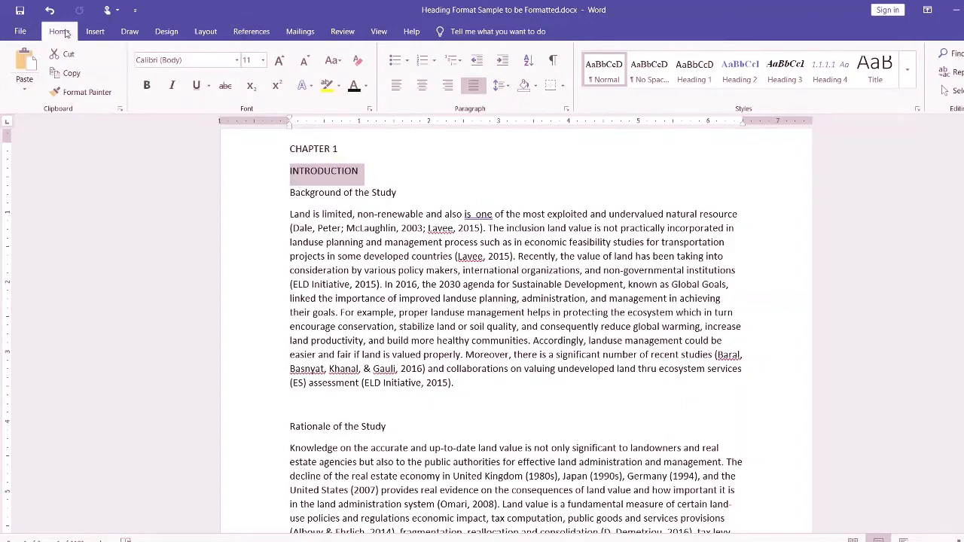
click(147, 86)
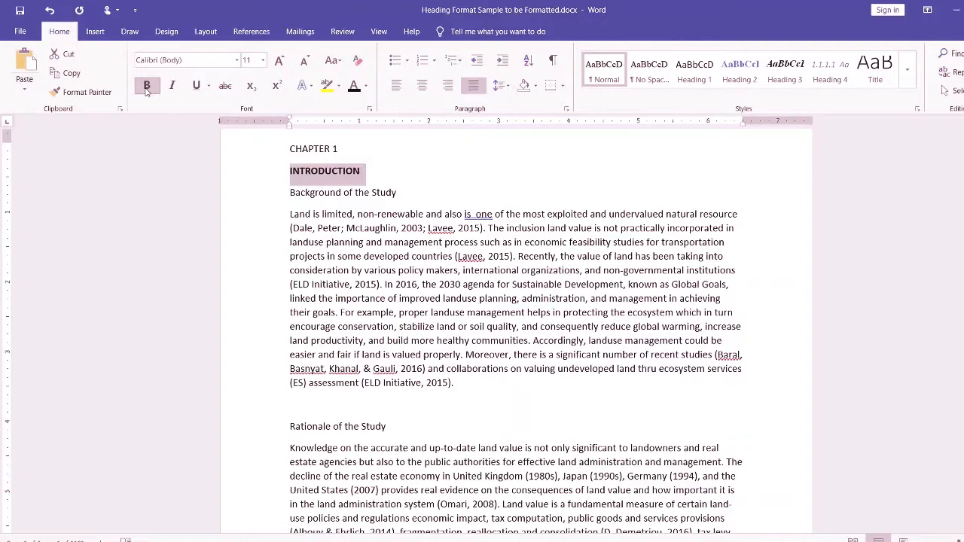
click(237, 60)
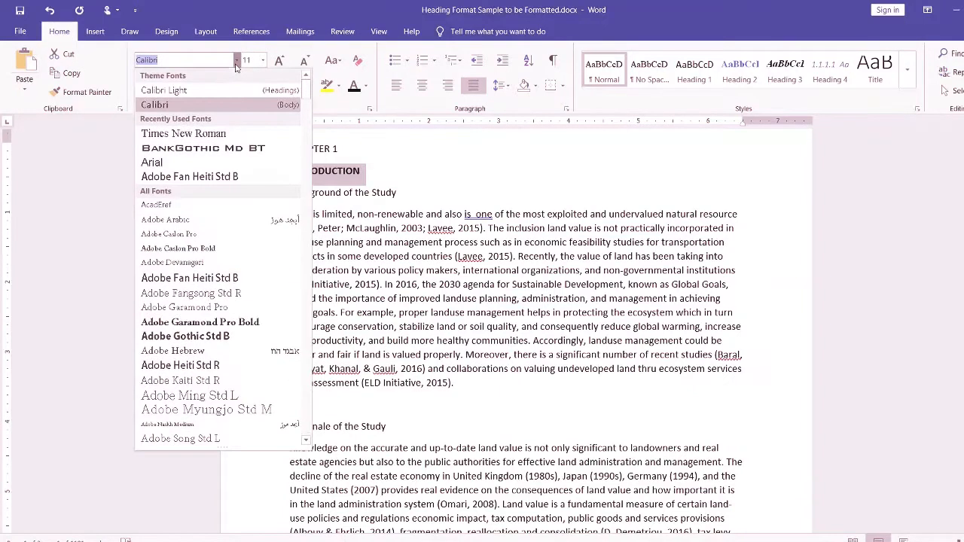
click(184, 133)
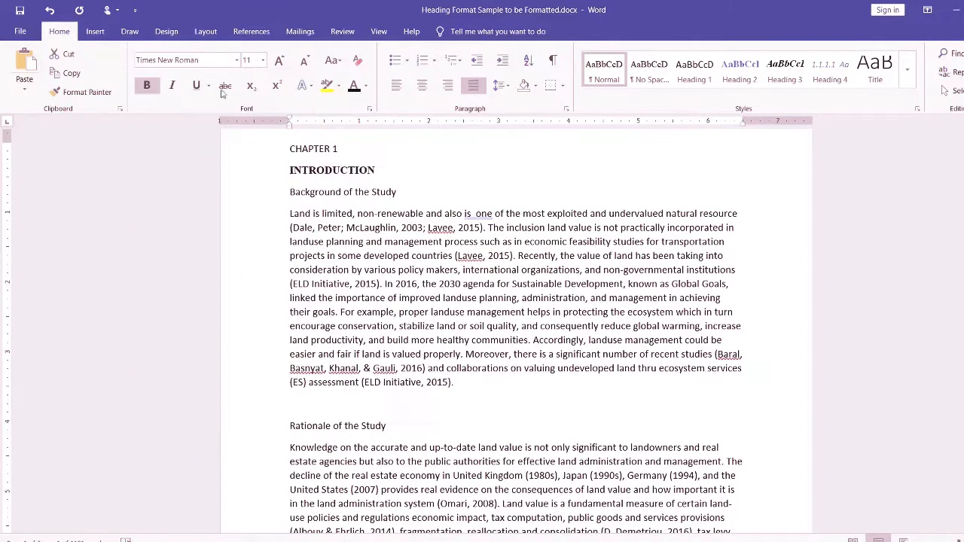
click(262, 60)
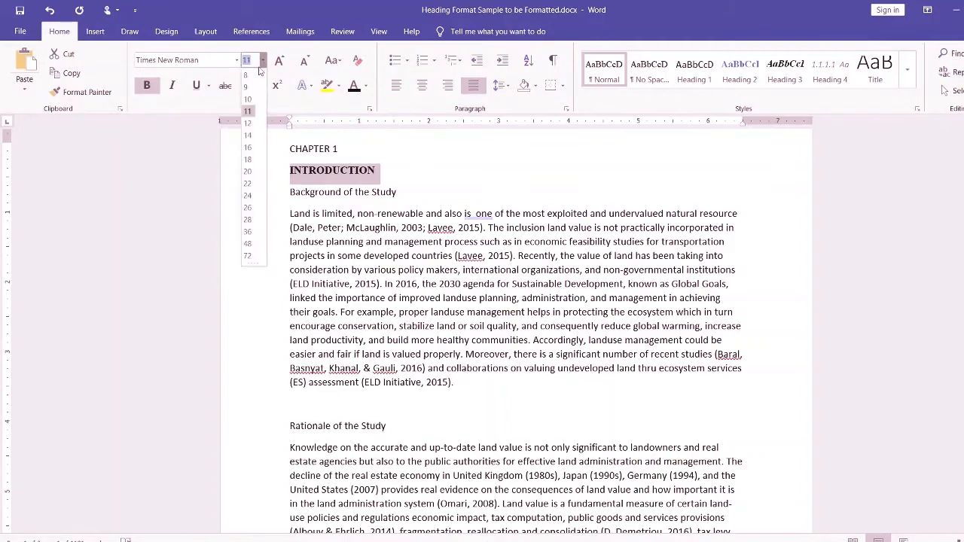
click(251, 125)
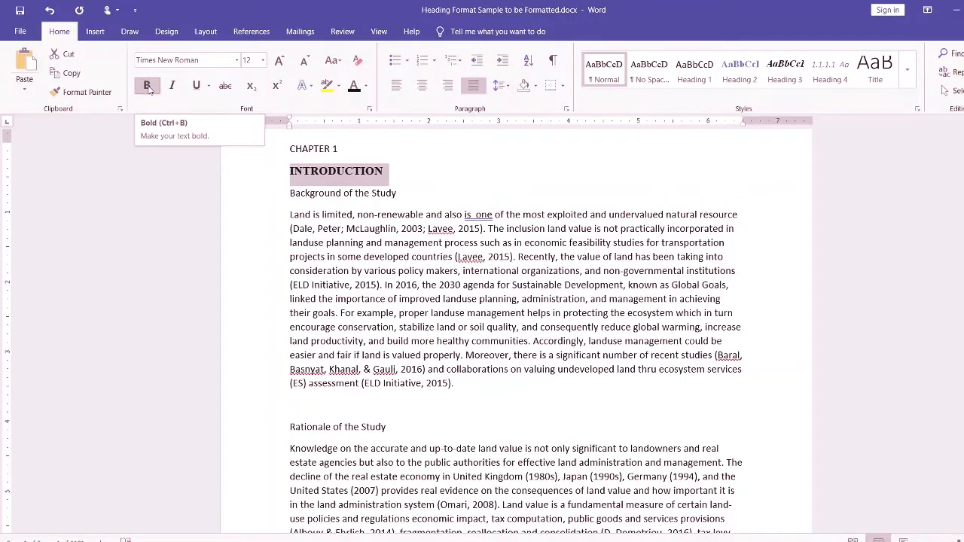
click(392, 181)
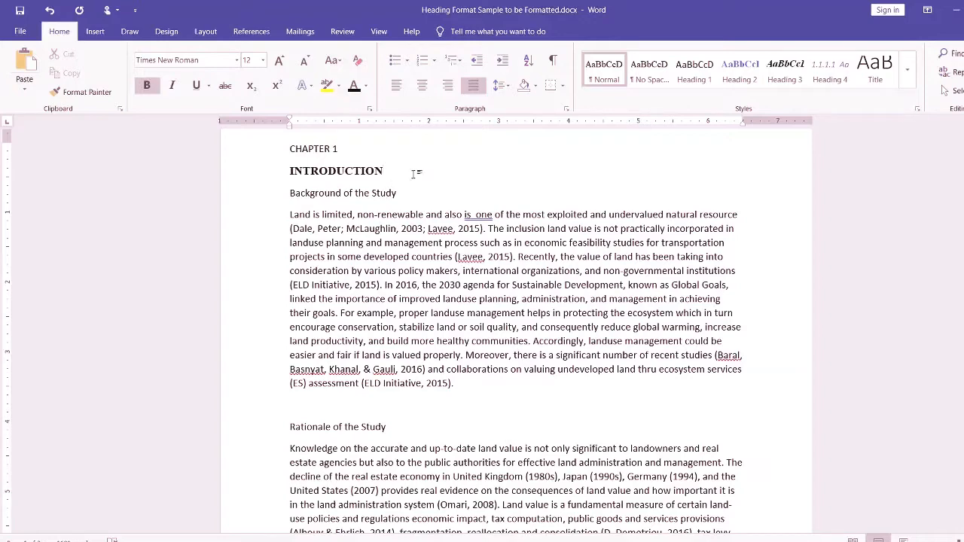
- Compare the formatting of the "INTRODUCTION" heading with the "REVIEW OF RELATED LITERATURE" heading in Chapter 2
drag(386, 171, 282, 171)
scroll(382, 342, down, 3)
scroll(383, 343, up, 4)
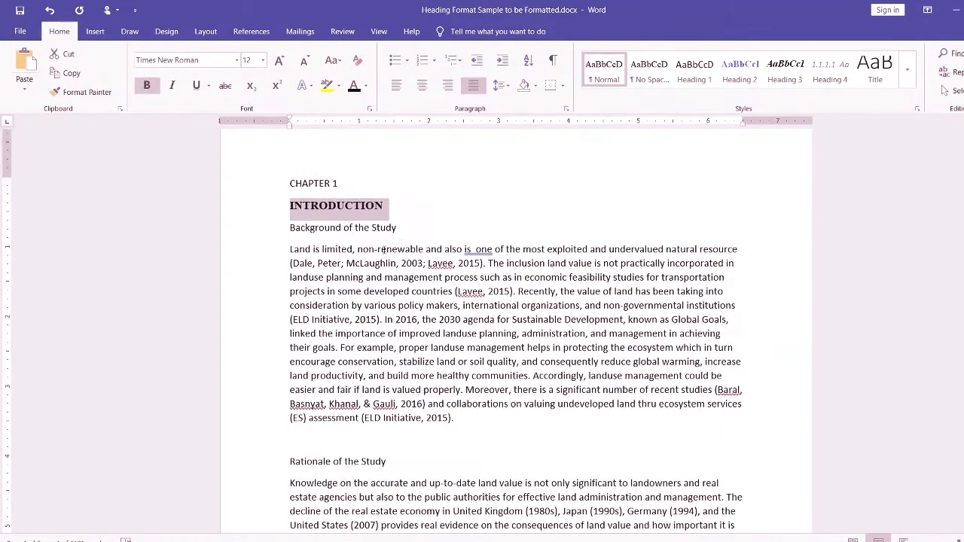
scroll(399, 345, down, 15)
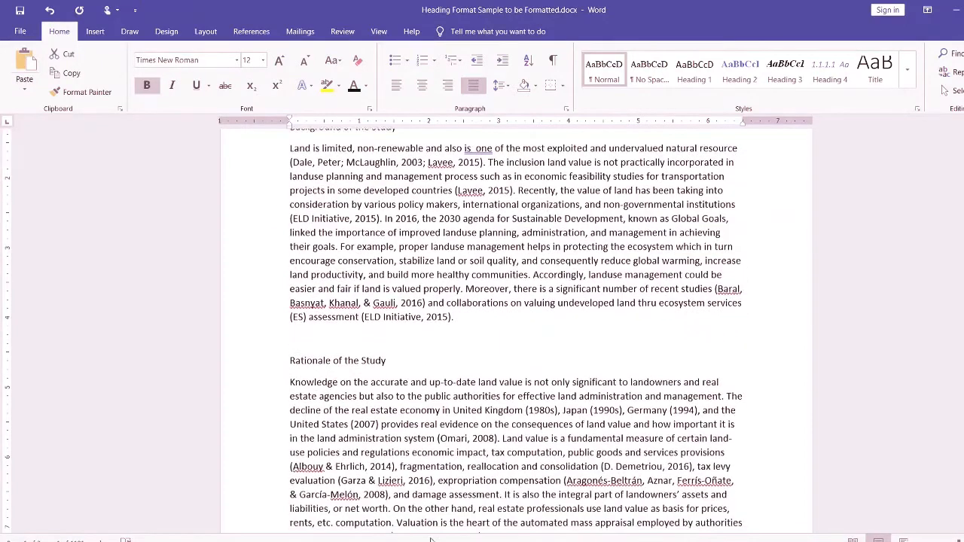
scroll(443, 452, down, 7)
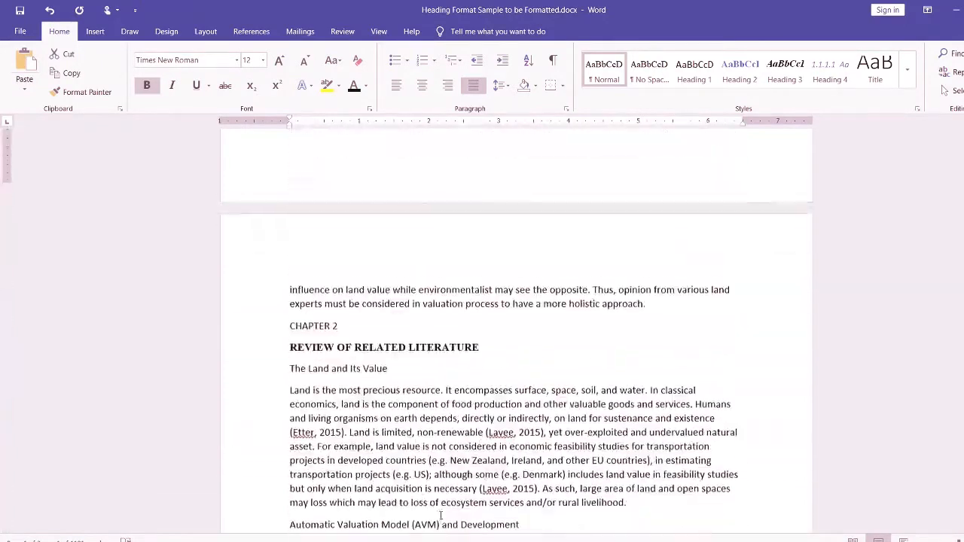
double_click(313, 329)
drag(479, 327, 290, 327)
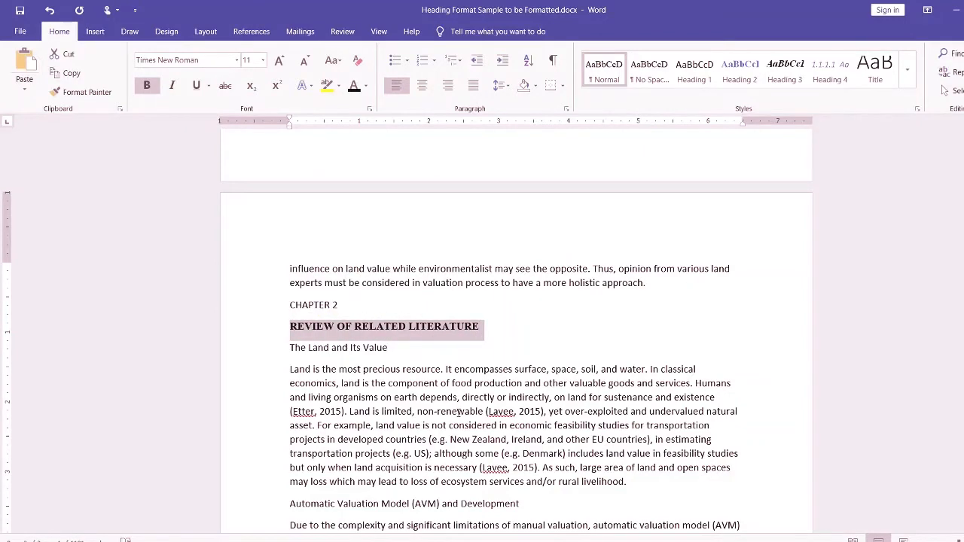
scroll(459, 412, up, 20)
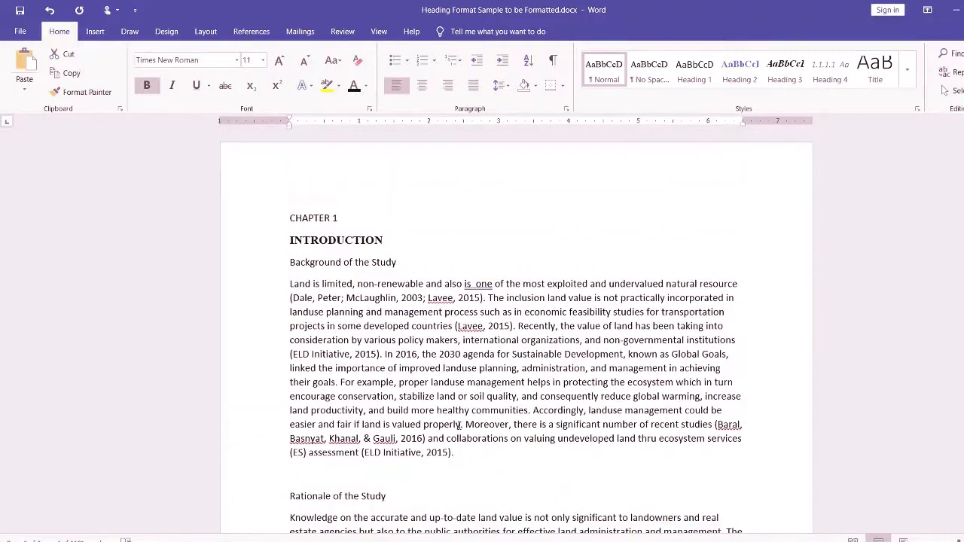
- Make the "Background of the Study" heading in Chapter 1 bold
drag(402, 263, 289, 263)
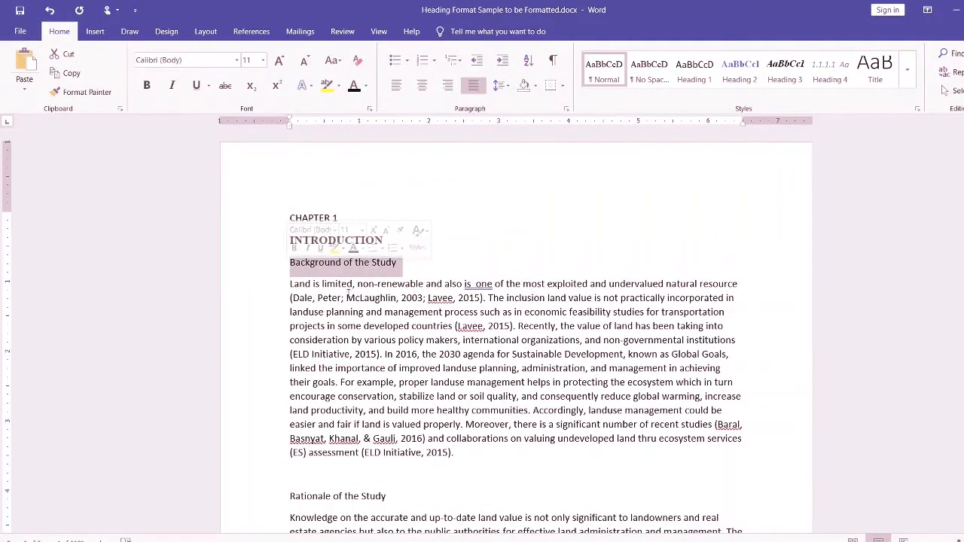
drag(403, 264, 277, 269)
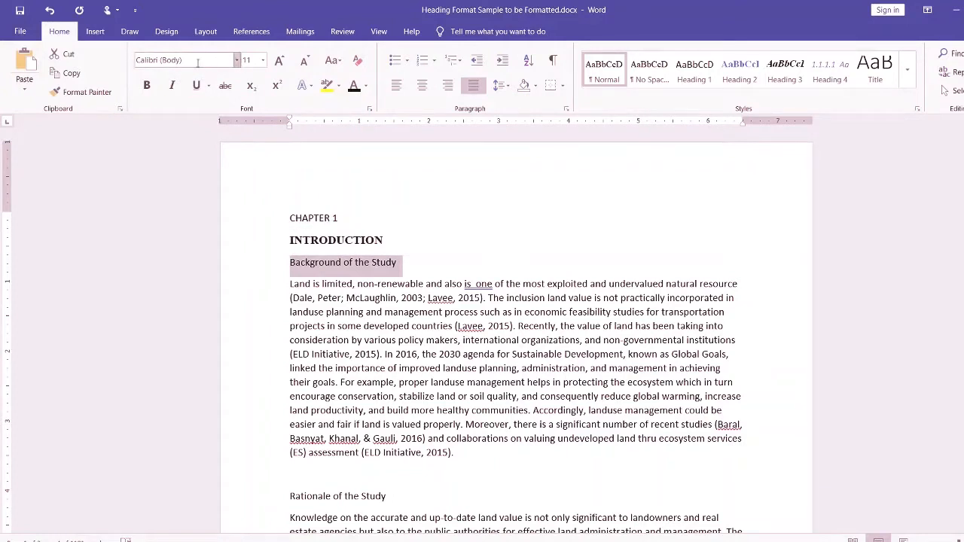
click(146, 85)
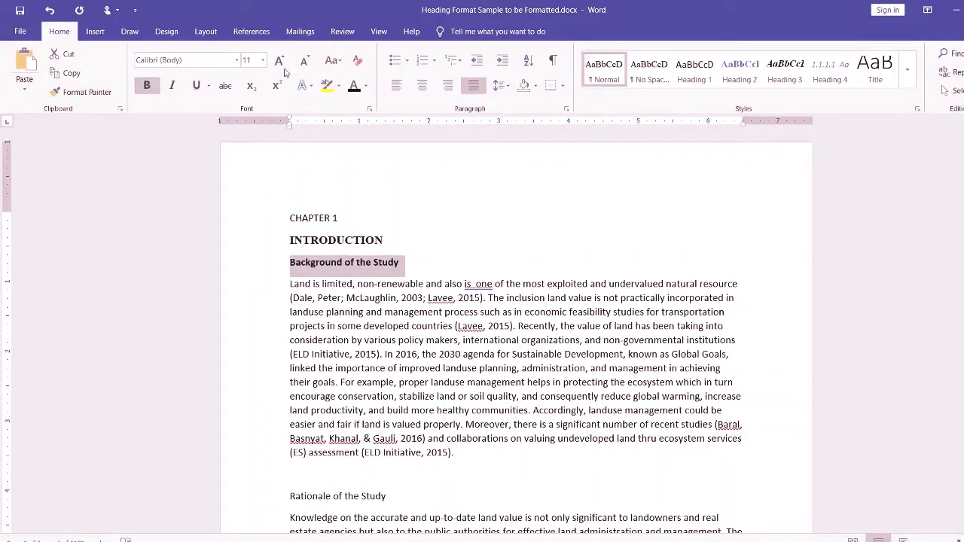
click(365, 262)
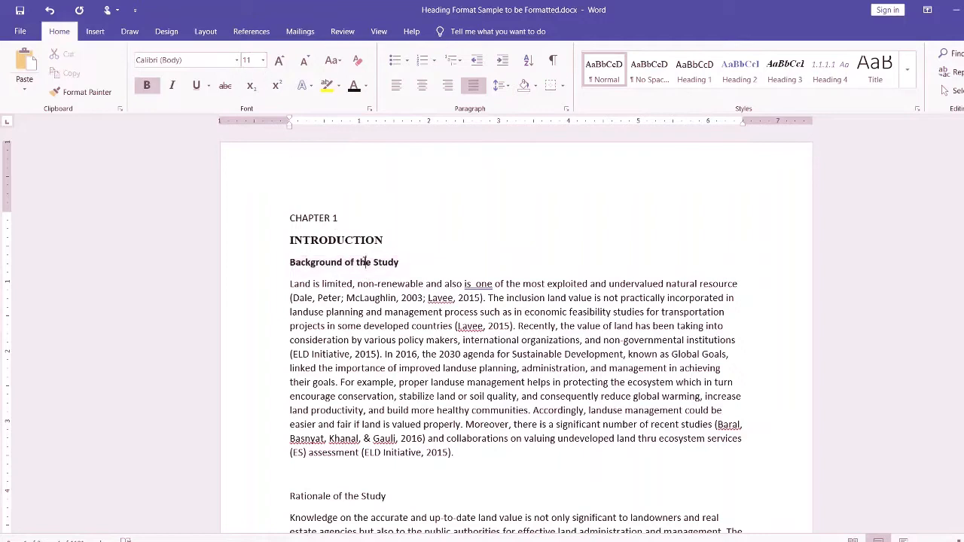
click(249, 60)
scroll(400, 391, down, 1)
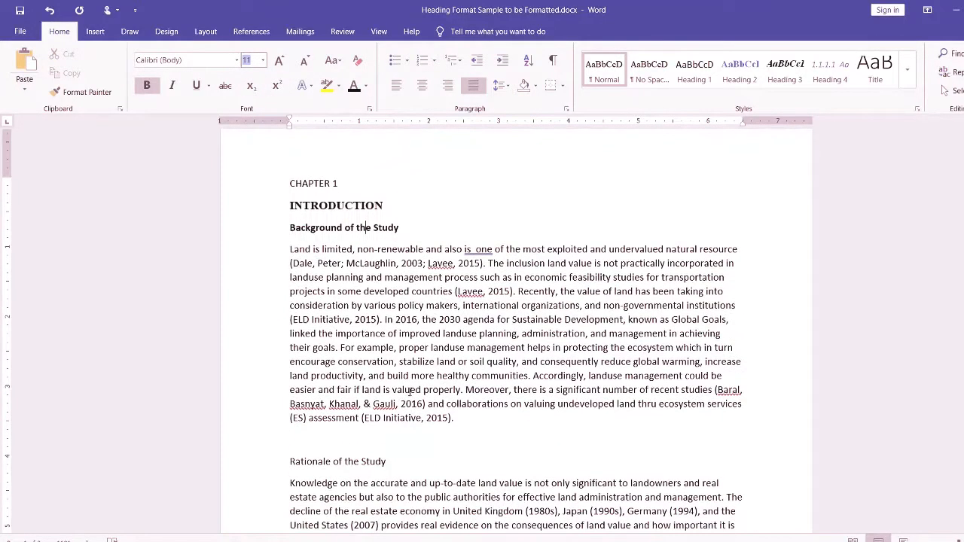
- Copy the "Background of the Study" formatting to the "Rationale of the Study" and "Statement of the problem" headings with Format Painter
click(369, 234)
drag(430, 228, 290, 228)
click(317, 231)
click(82, 92)
drag(392, 463, 290, 463)
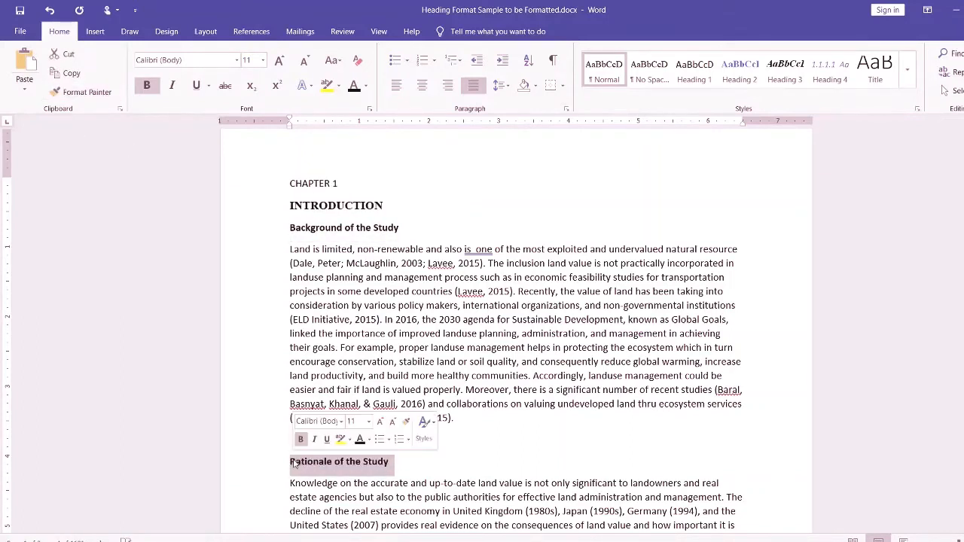
scroll(421, 474, down, 6)
scroll(421, 474, down, 1)
click(81, 92)
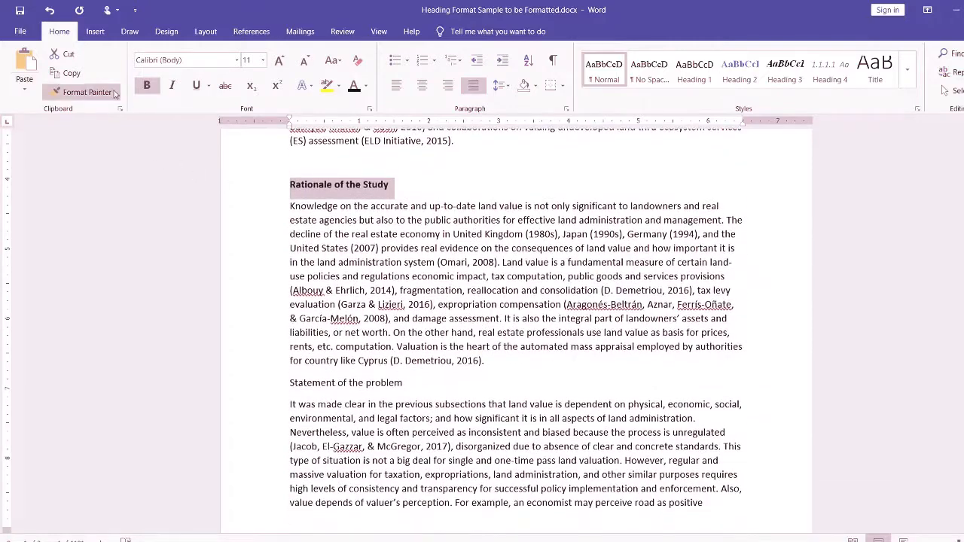
drag(412, 393, 290, 384)
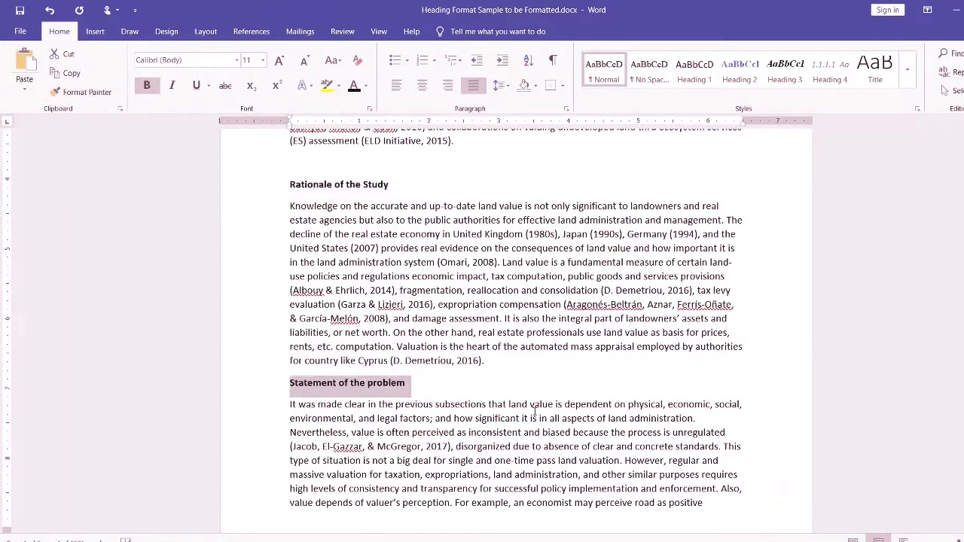
click(444, 409)
- Undo all the manual formatting applied to the Chapter 1 headings, back to the plain "INTRODUCTION" text
scroll(445, 408, up, 3)
scroll(445, 409, up, 3)
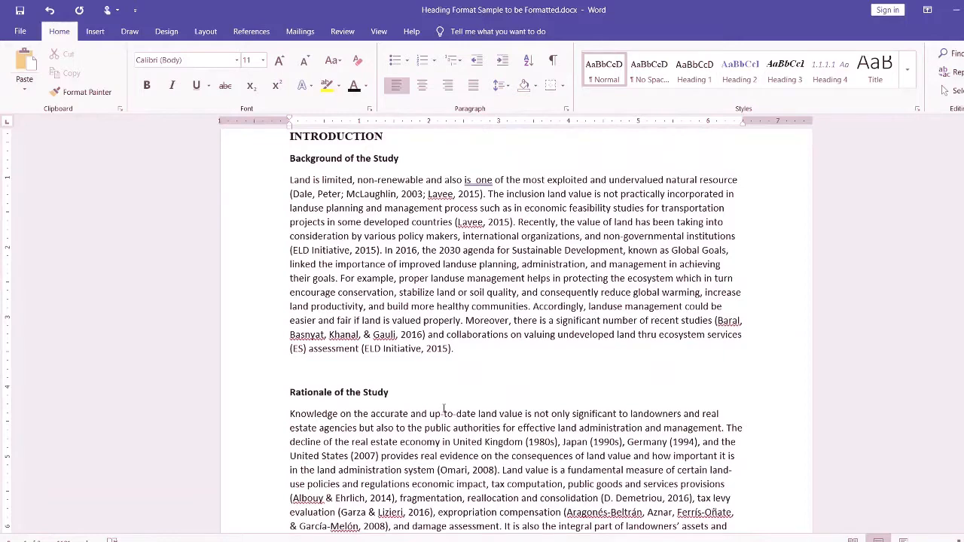
key(ctrl+z)
key(ctrl+z)
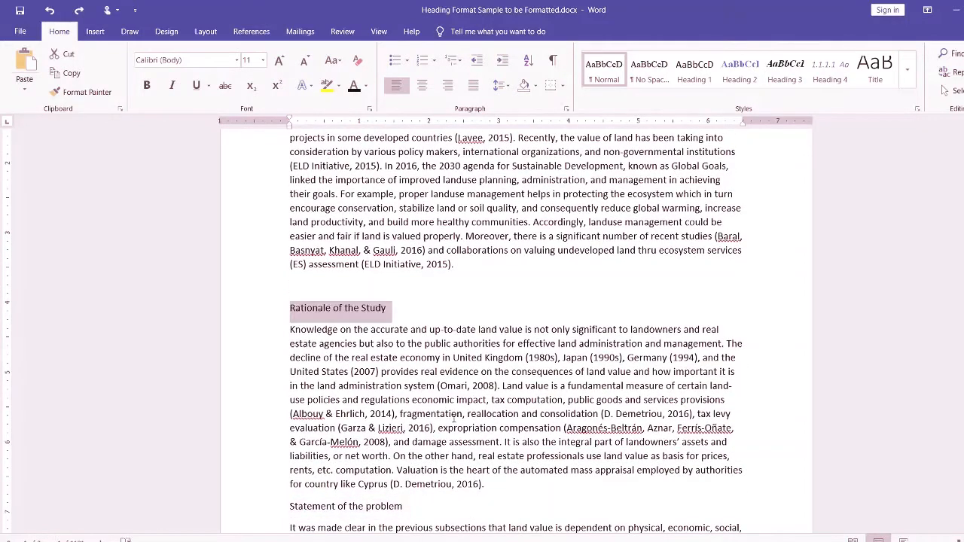
key(ctrl+z)
scroll(453, 416, up, 3)
key(ctrl+z)
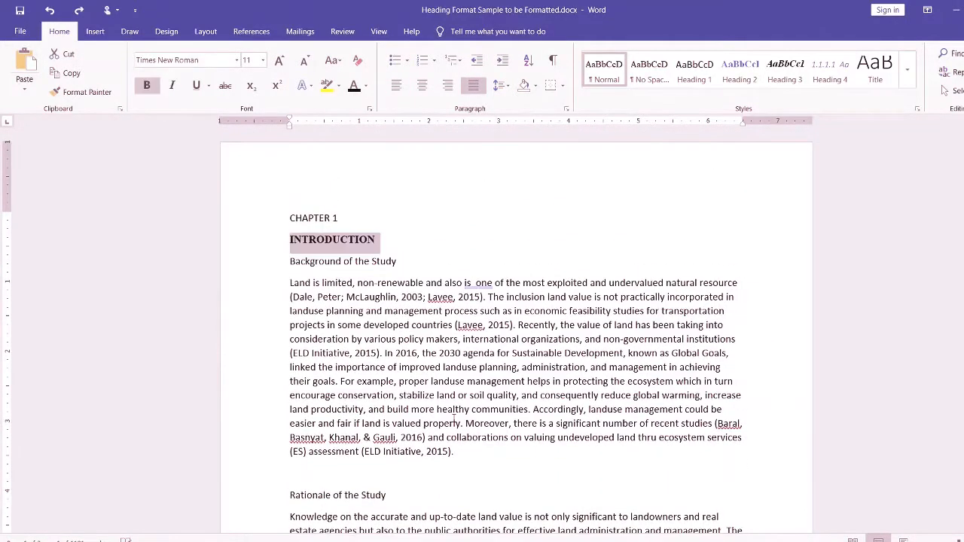
key(ctrl+z)
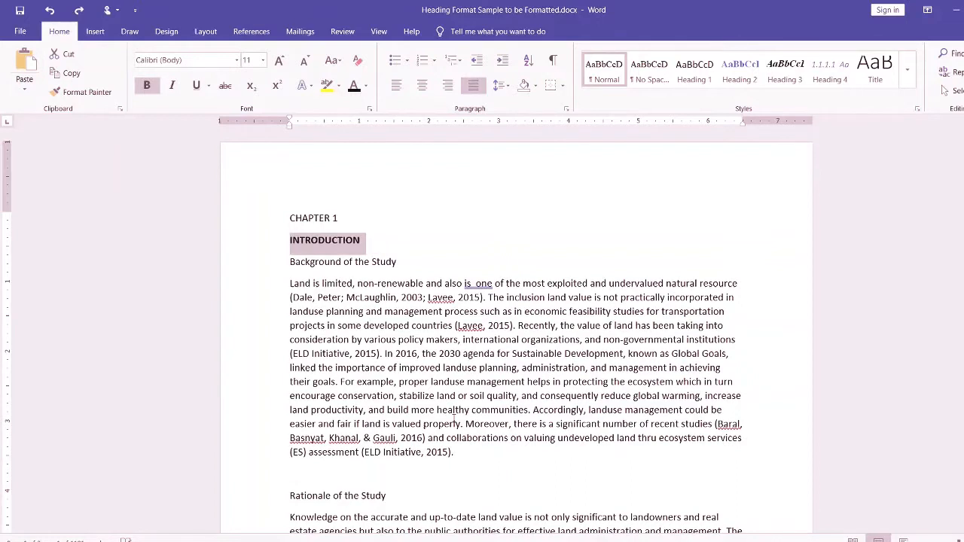
key(ctrl+z)
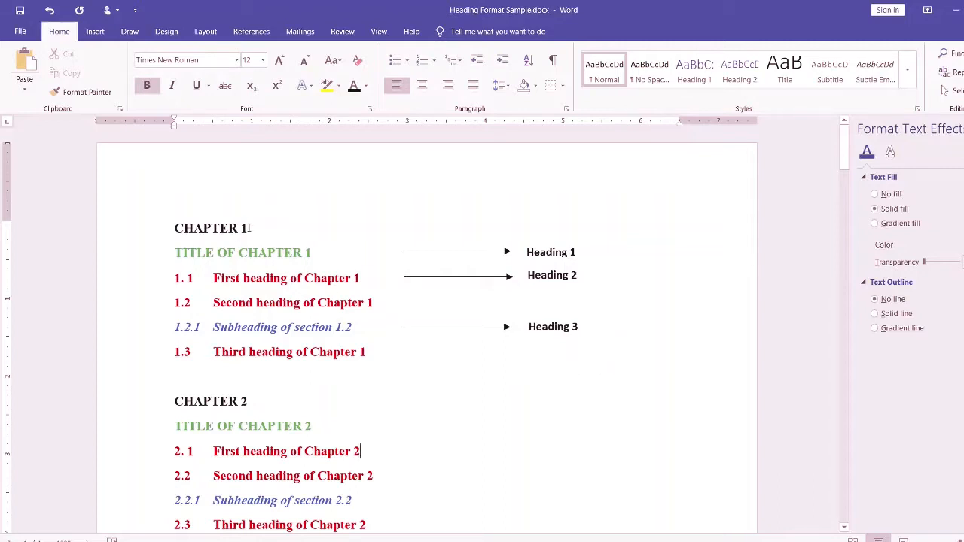
- Examine which chapter titles, section headings and subheadings correspond to Heading 1, Heading 2 and Heading 3 in Heading Format Sample.docx
click(573, 252)
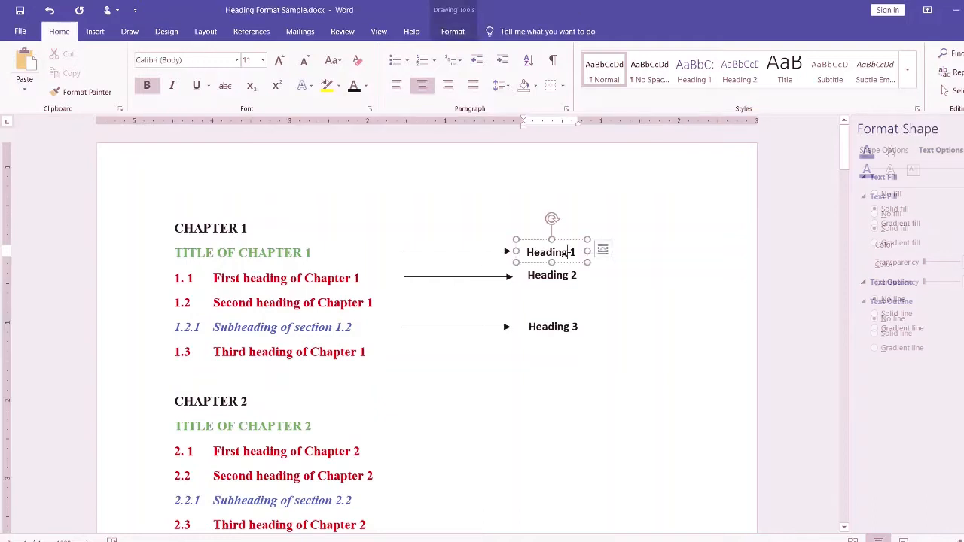
click(608, 299)
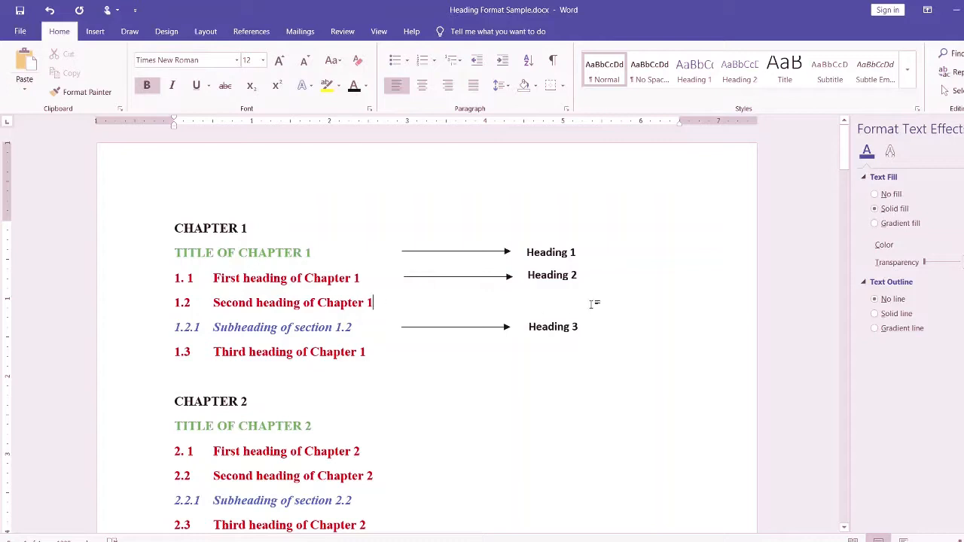
click(585, 275)
click(649, 374)
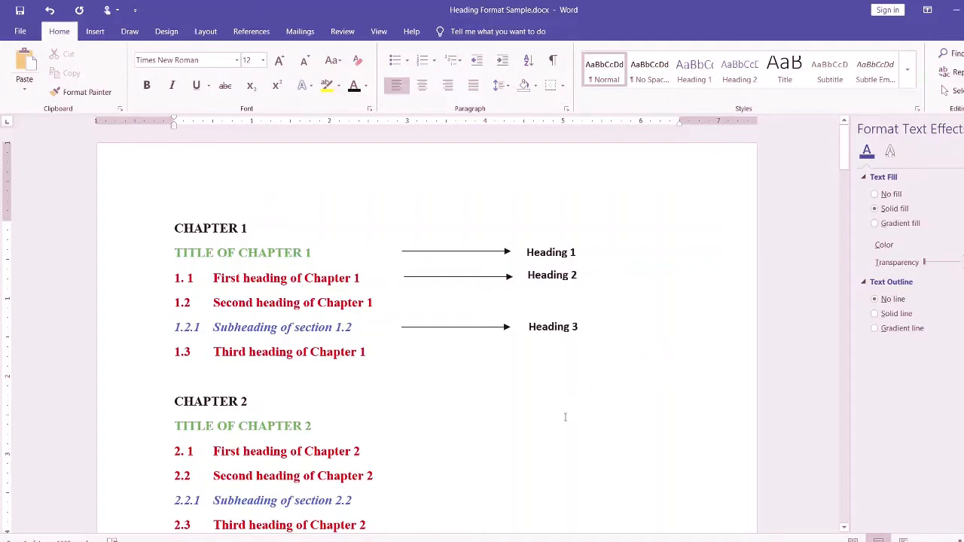
scroll(565, 417, down, 2)
scroll(572, 418, up, 1)
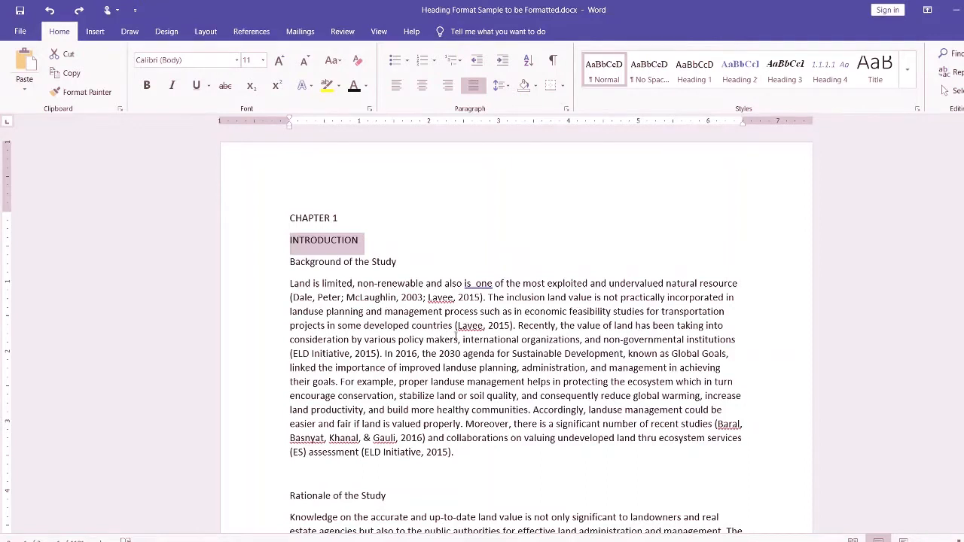
- Set the font of the "INTRODUCTION" heading to Times New Roman in Heading Format Sample to be Formatted.docx
click(518, 226)
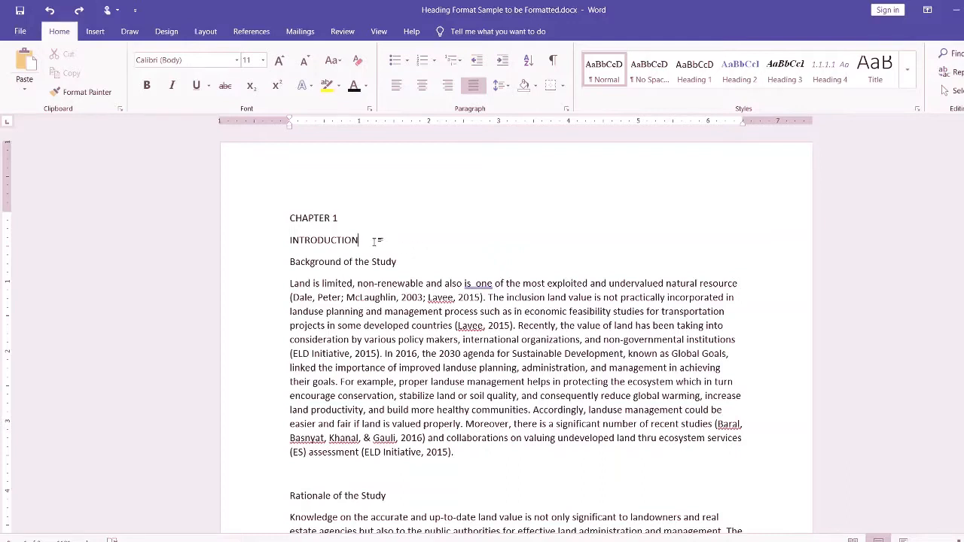
drag(365, 242, 283, 242)
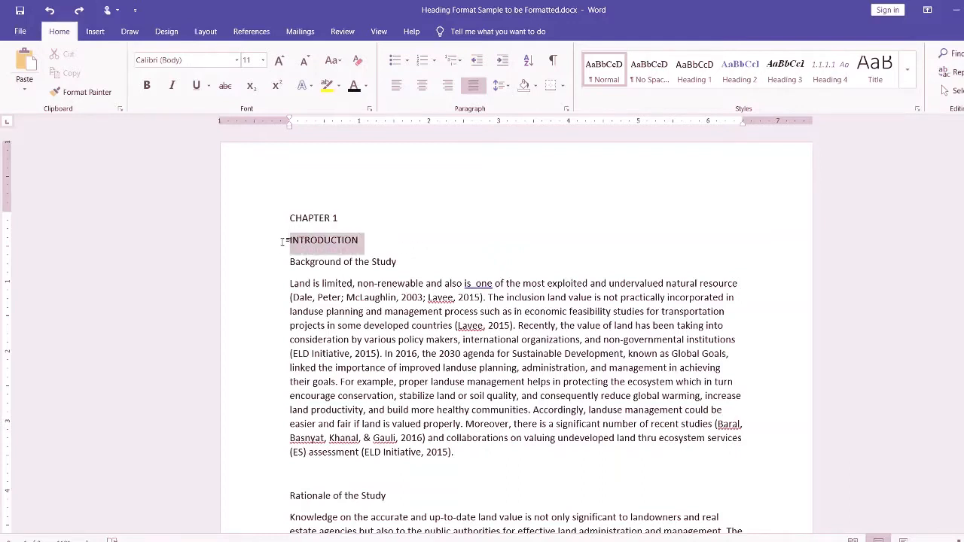
click(236, 60)
click(216, 140)
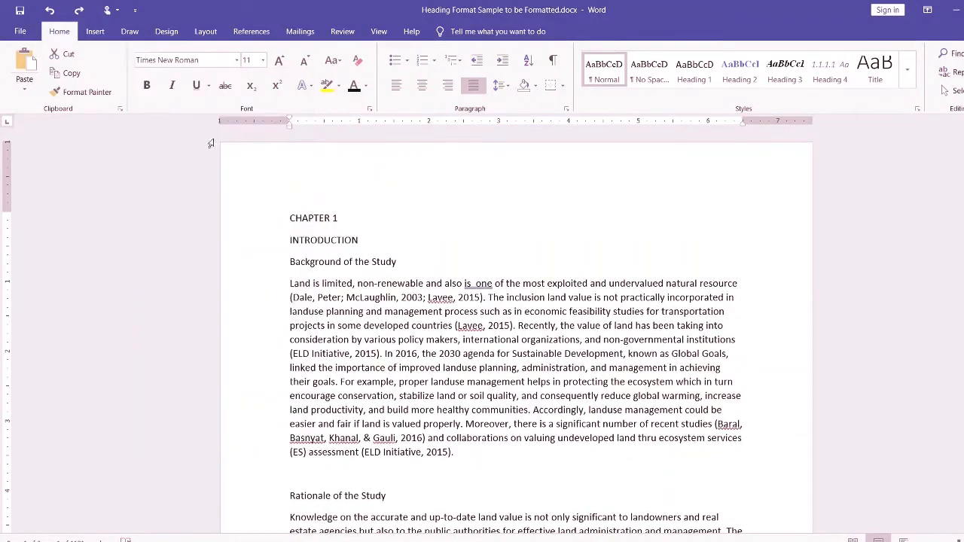
- Check the font settings of "TITLE OF CHAPTER 1" in Heading Format Sample.docx, and return to Heading Format Sample to be Formatted.docx
click(430, 466)
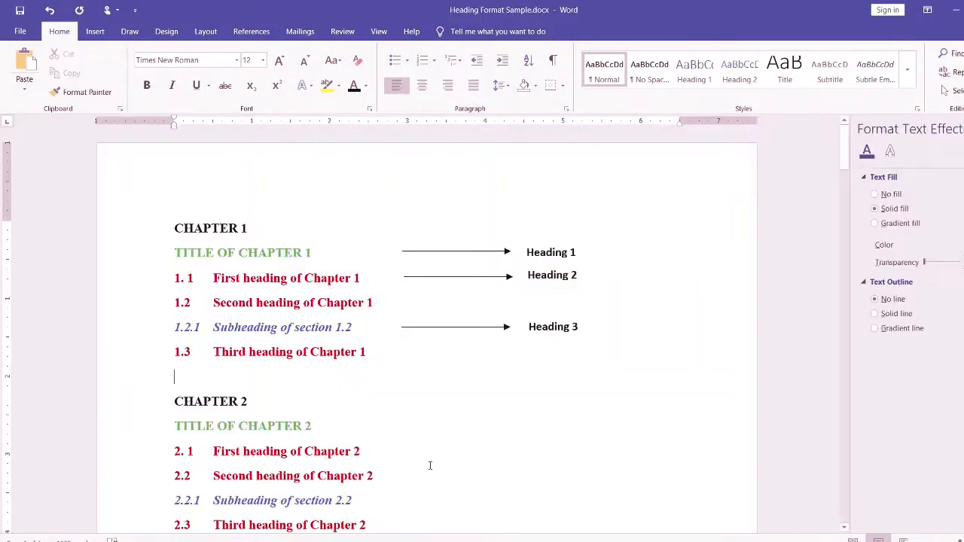
click(259, 254)
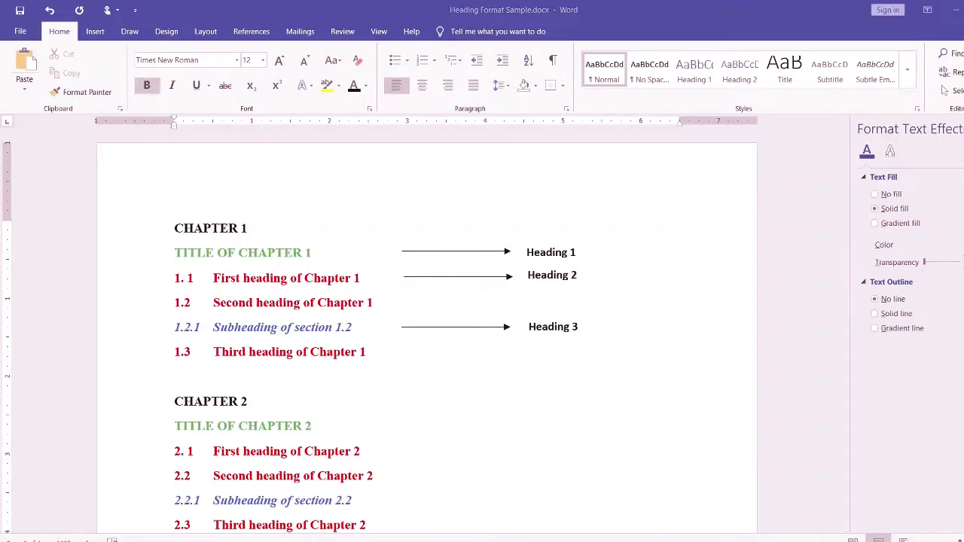
click(588, 511)
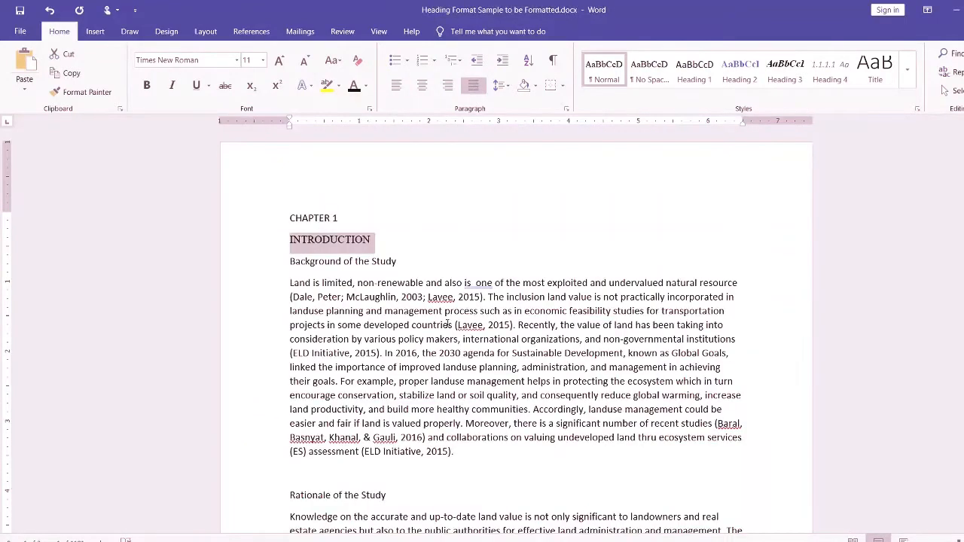
- Make the "INTRODUCTION" heading bold, 12 pt and green from the standard colors
click(147, 85)
click(262, 60)
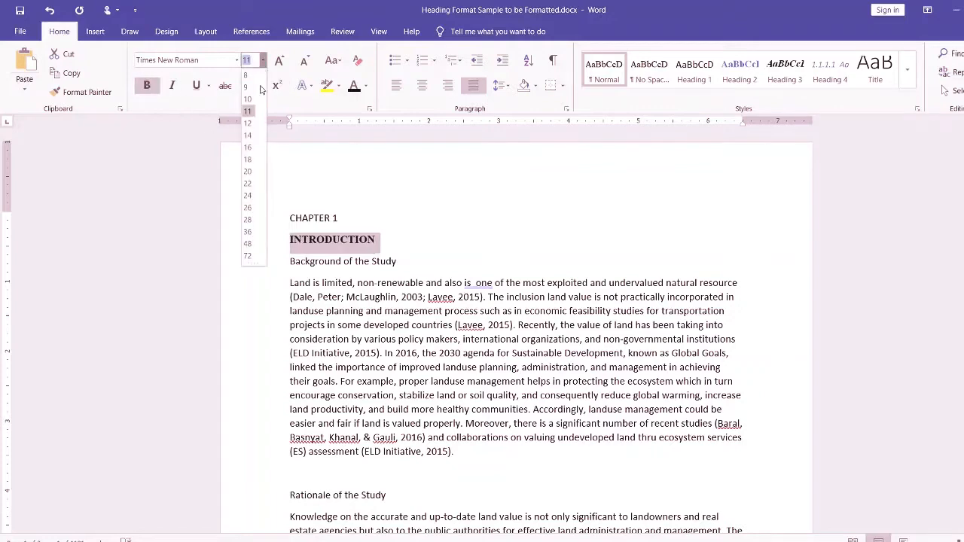
click(248, 123)
click(366, 85)
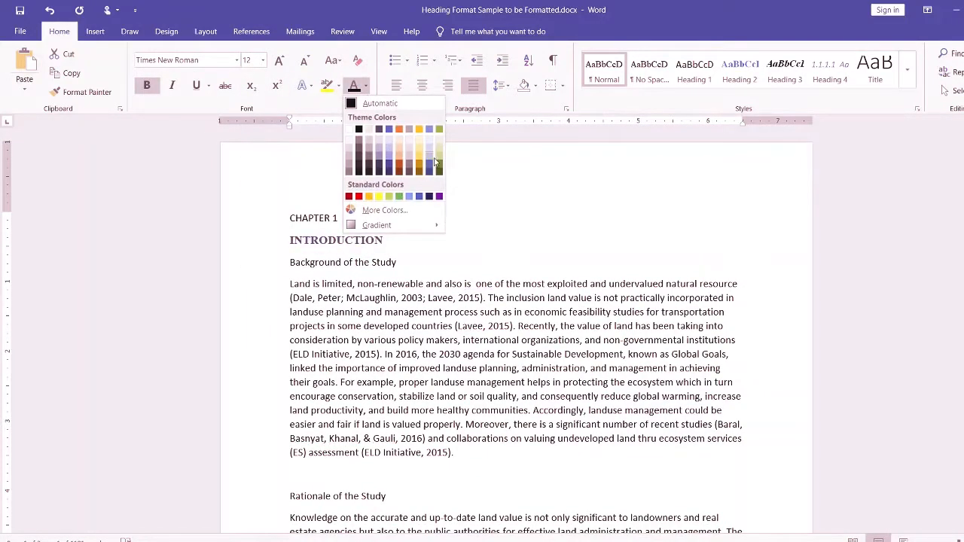
click(399, 196)
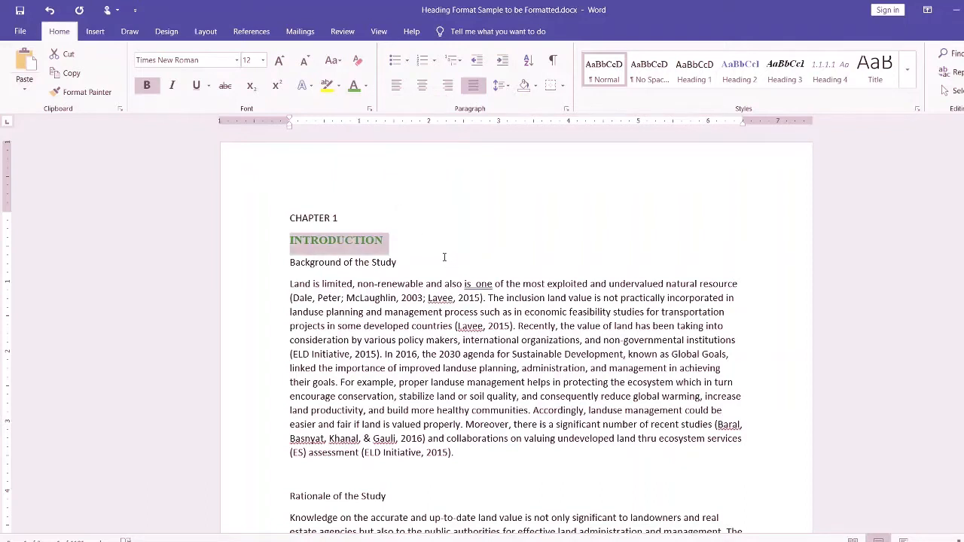
- Compare with the chapter title formatting in Heading Format Sample.docx, and return to Heading Format Sample to be Formatted.docx
mouse_move(517, 541)
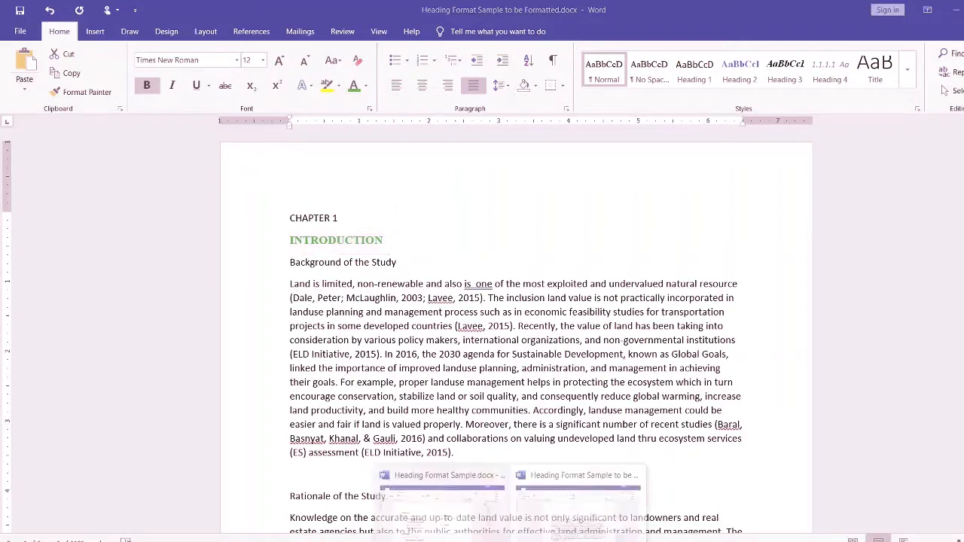
click(452, 517)
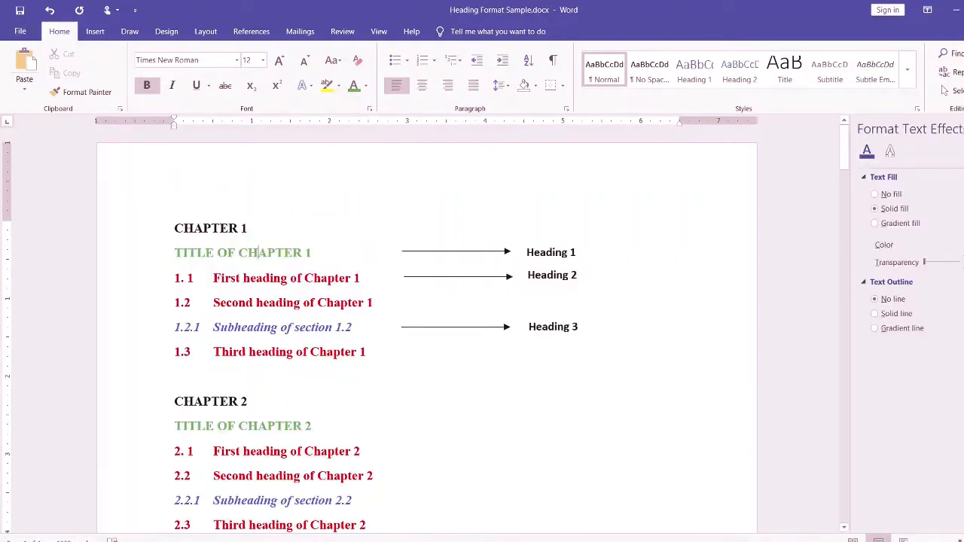
mouse_move(517, 541)
click(579, 494)
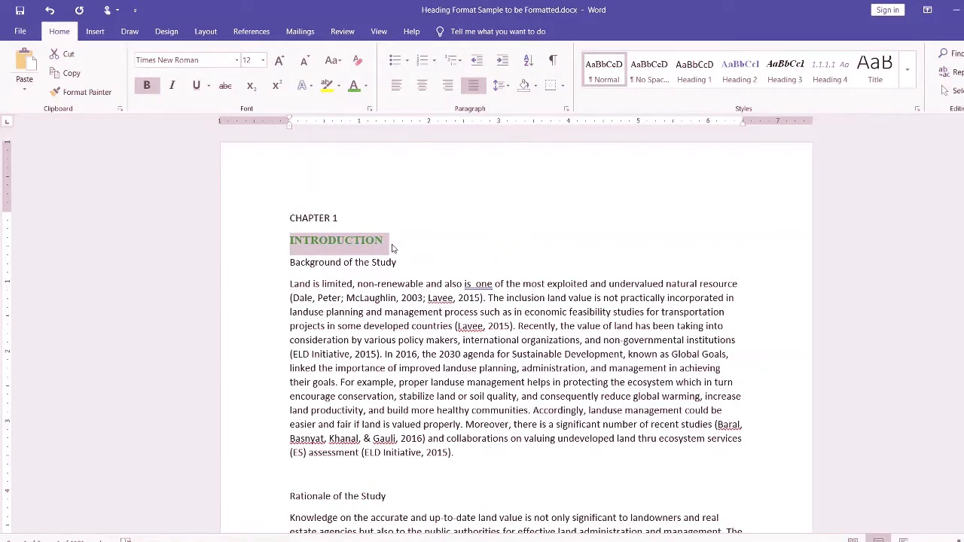
- Update the Heading 1 style to match the formatting of the selected "INTRODUCTION" heading
click(697, 79)
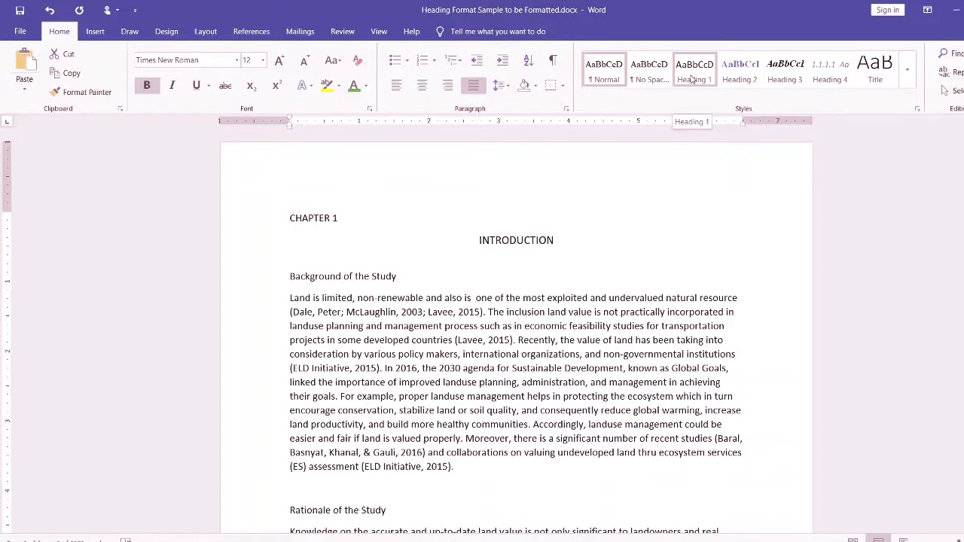
right_click(692, 79)
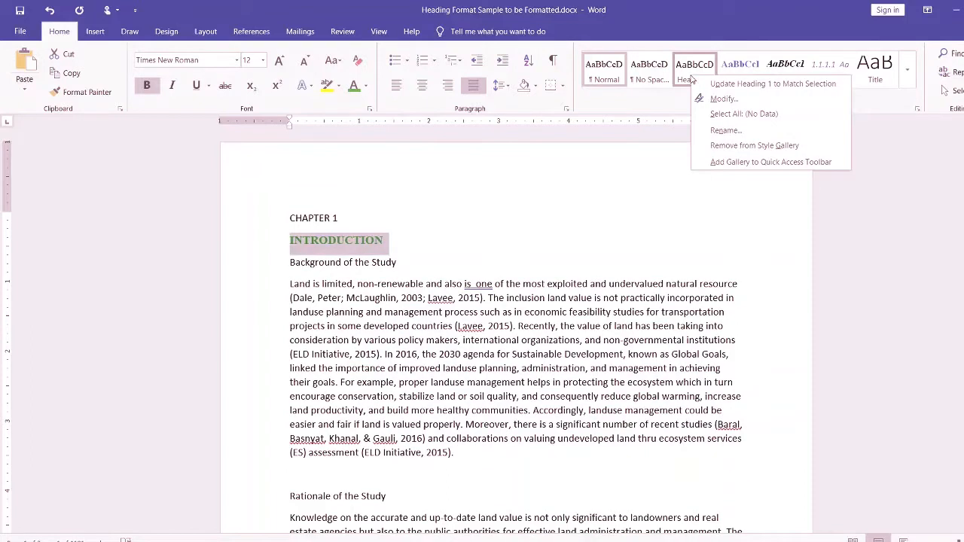
click(734, 88)
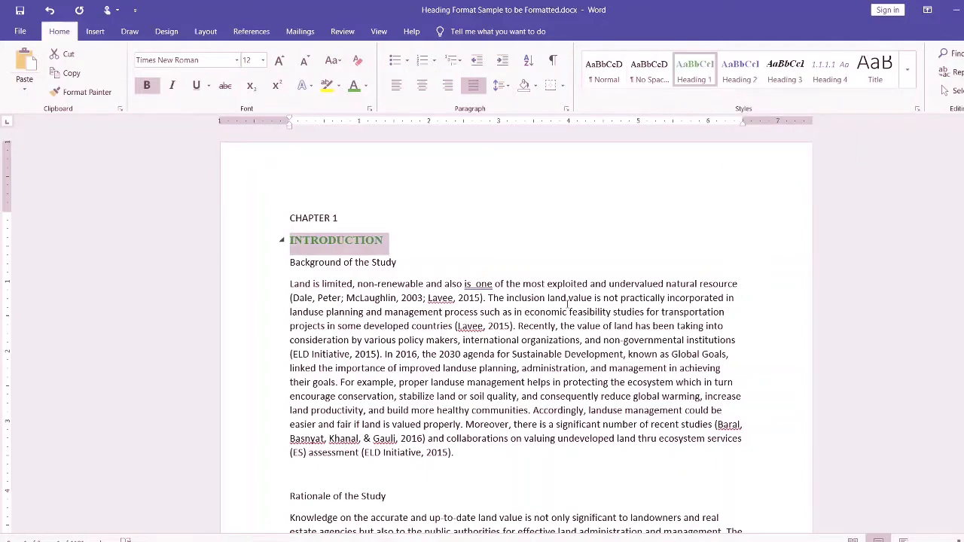
- Apply the Heading 1 style to the Chapter 2 title "REVIEW OF RELATED LITERATURE"
scroll(566, 304, down, 3)
scroll(567, 303, up, 3)
scroll(463, 339, down, 7)
scroll(463, 340, up, 6)
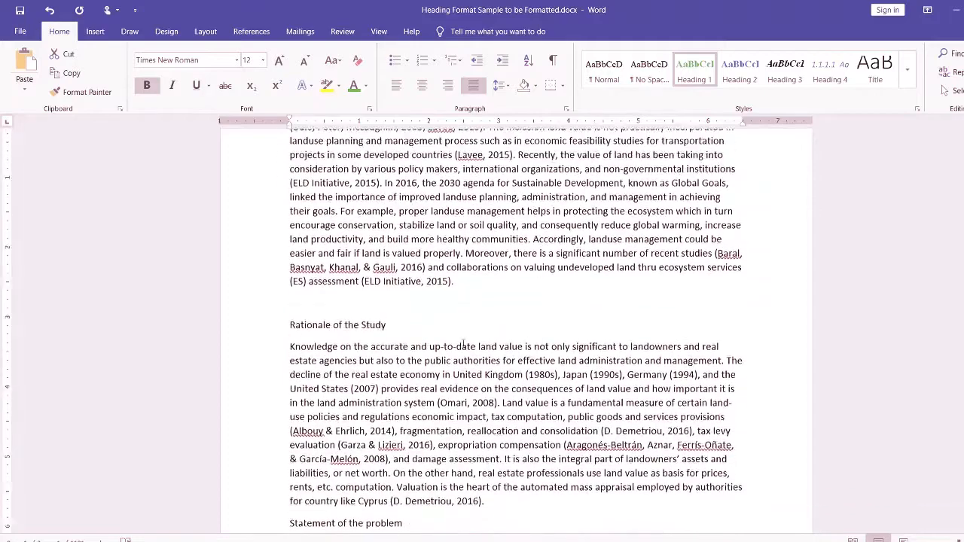
scroll(463, 339, down, 12)
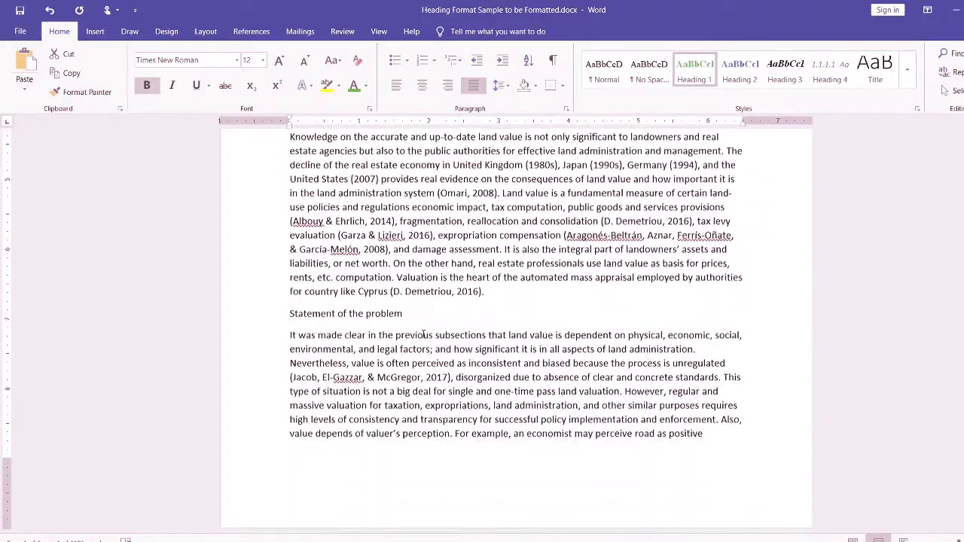
scroll(423, 337, down, 3)
scroll(411, 312, down, 2)
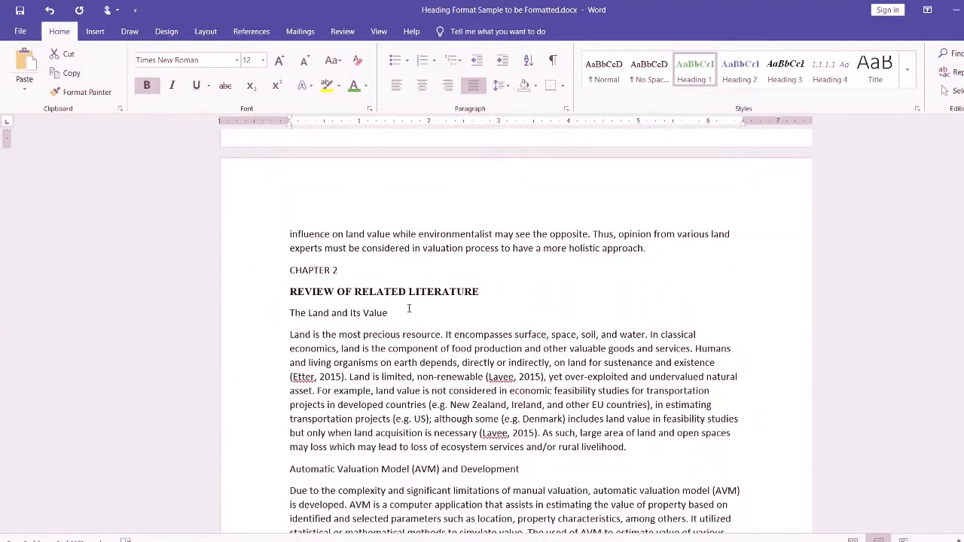
click(419, 291)
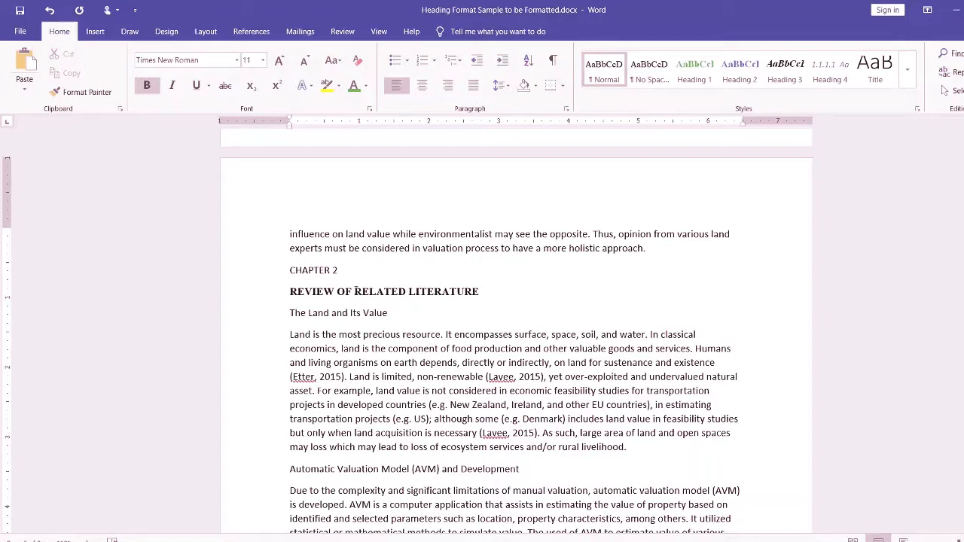
click(375, 291)
click(694, 72)
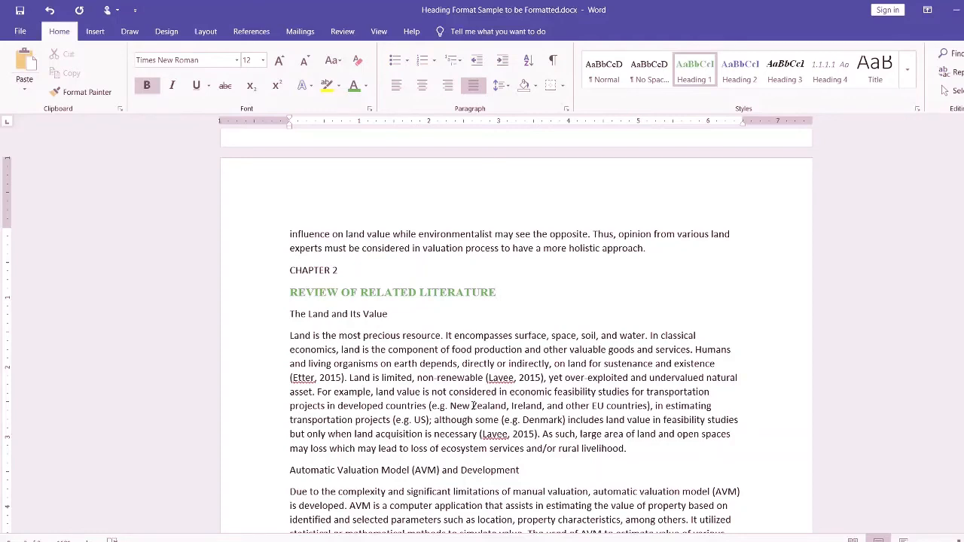
- Change the font color of the Chapter 1 title "INTRODUCTION" to a light gold theme color
scroll(471, 404, up, 1)
scroll(474, 411, up, 8)
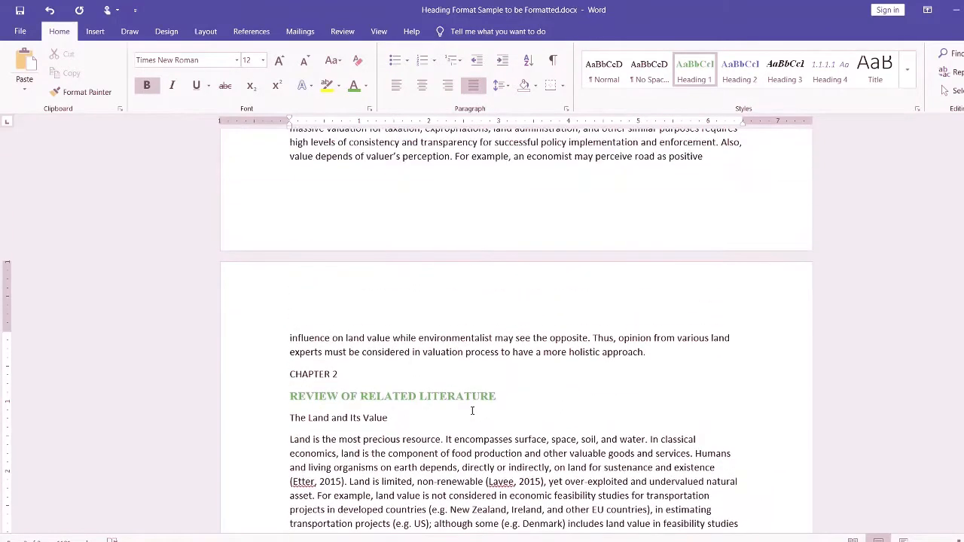
scroll(474, 416, up, 5)
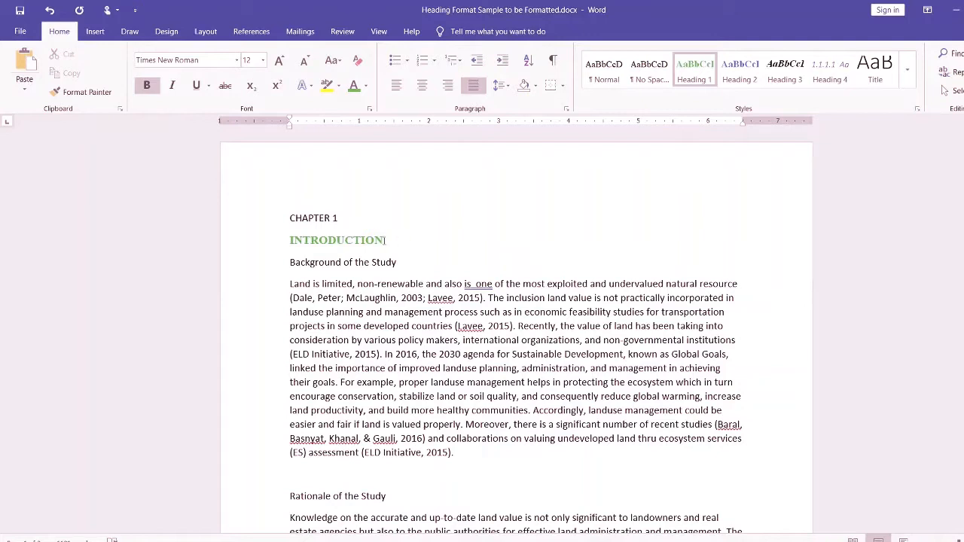
drag(402, 239, 286, 241)
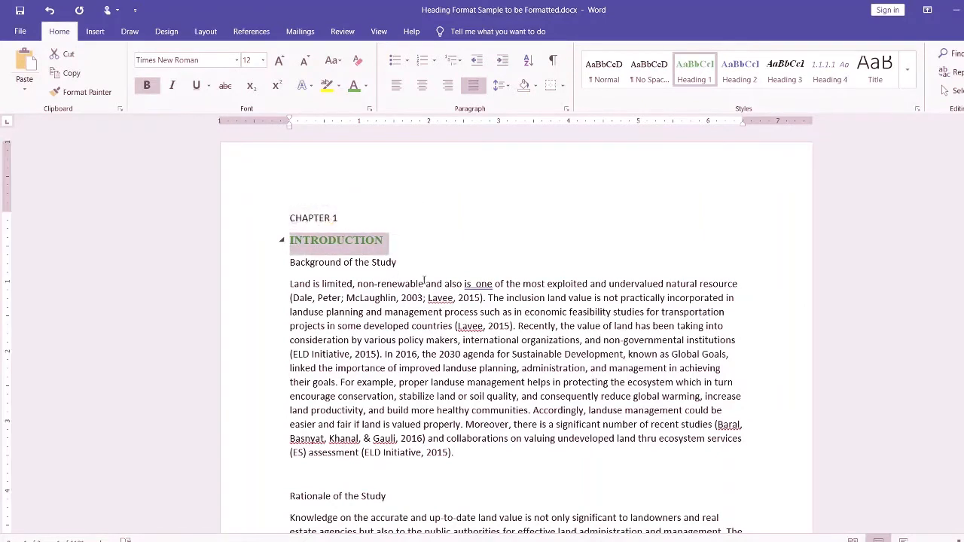
click(366, 87)
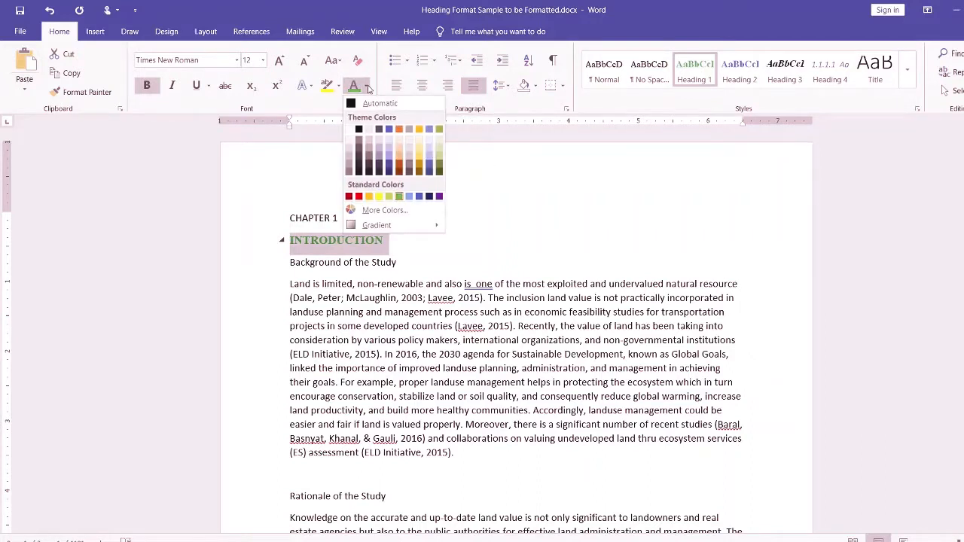
click(423, 160)
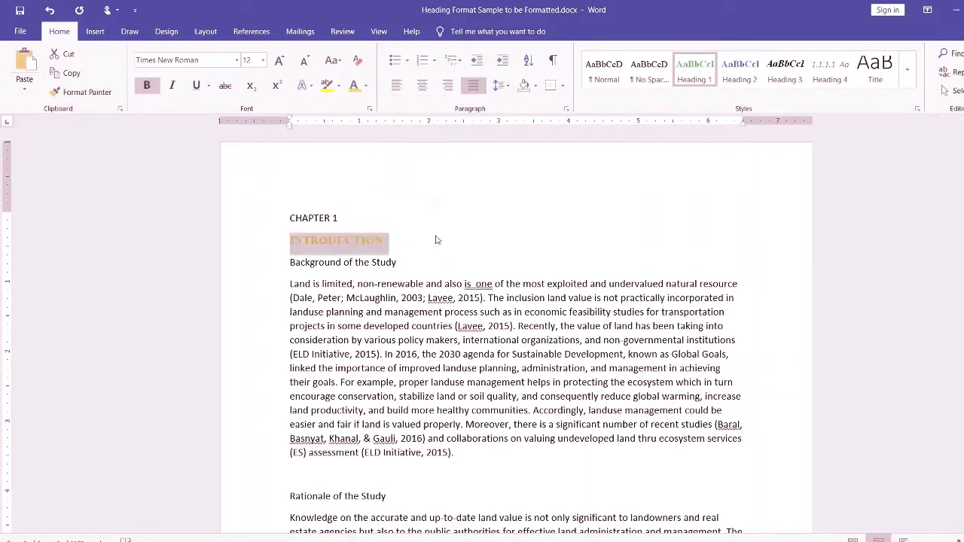
click(398, 244)
drag(398, 243, 285, 241)
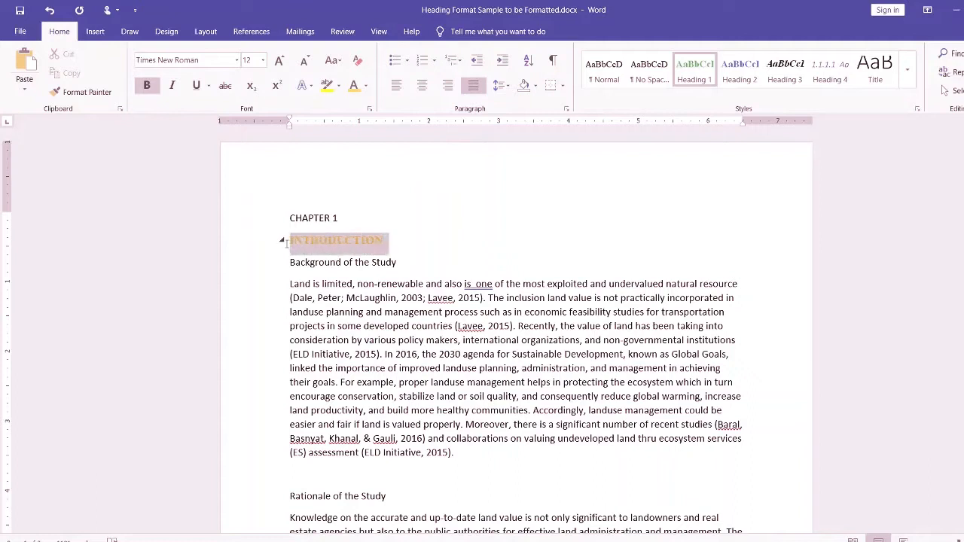
click(365, 86)
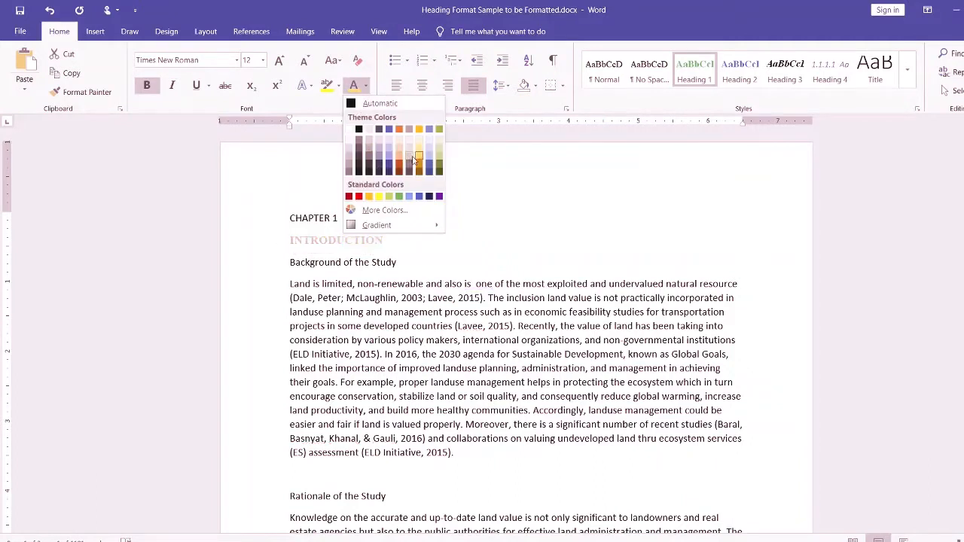
click(417, 158)
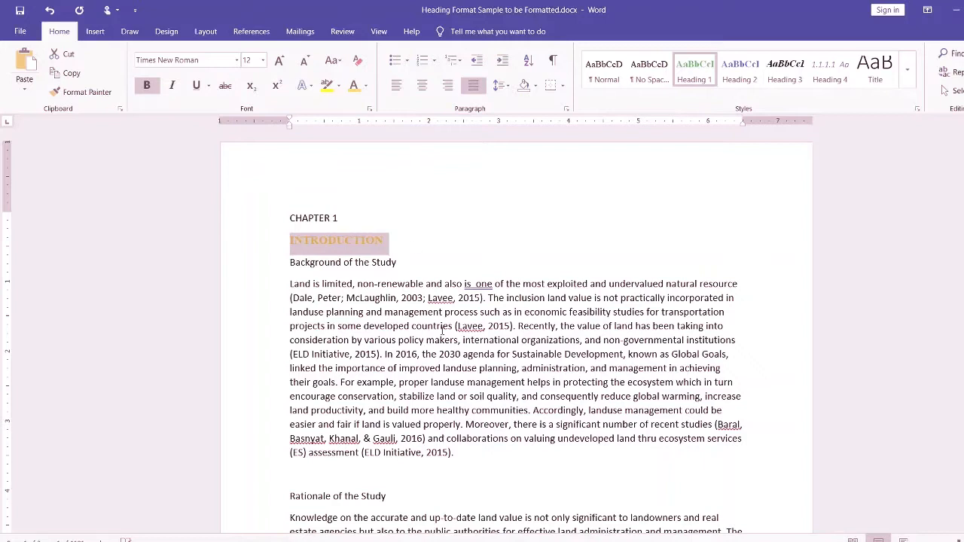
- Update the Heading 1 style to match the gold "INTRODUCTION" heading, and check the Chapter 2 title's color
right_click(700, 75)
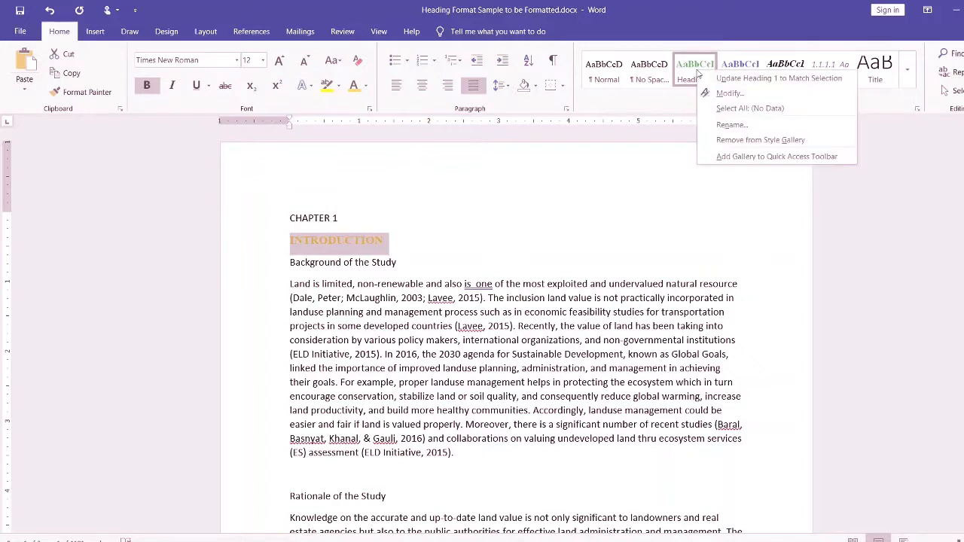
click(739, 80)
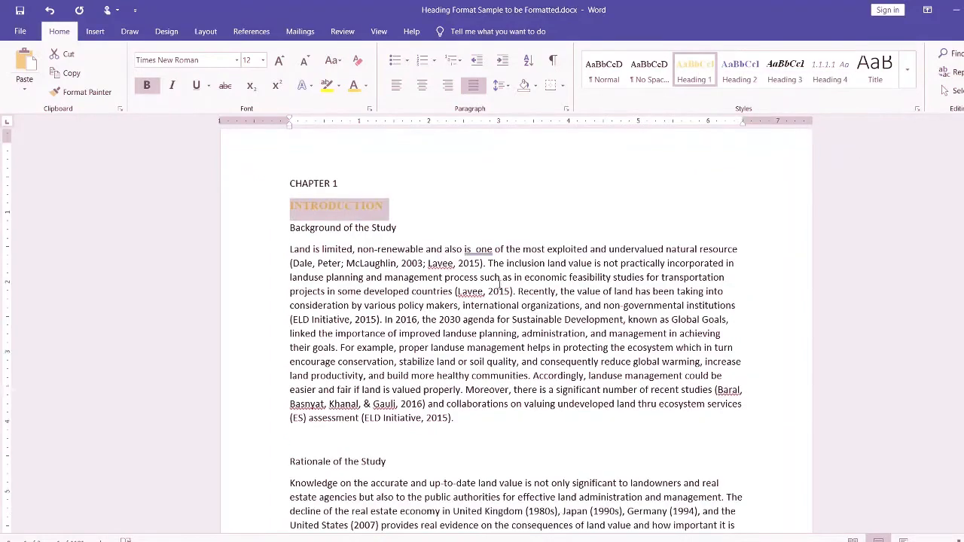
scroll(503, 290, down, 7)
scroll(503, 294, down, 10)
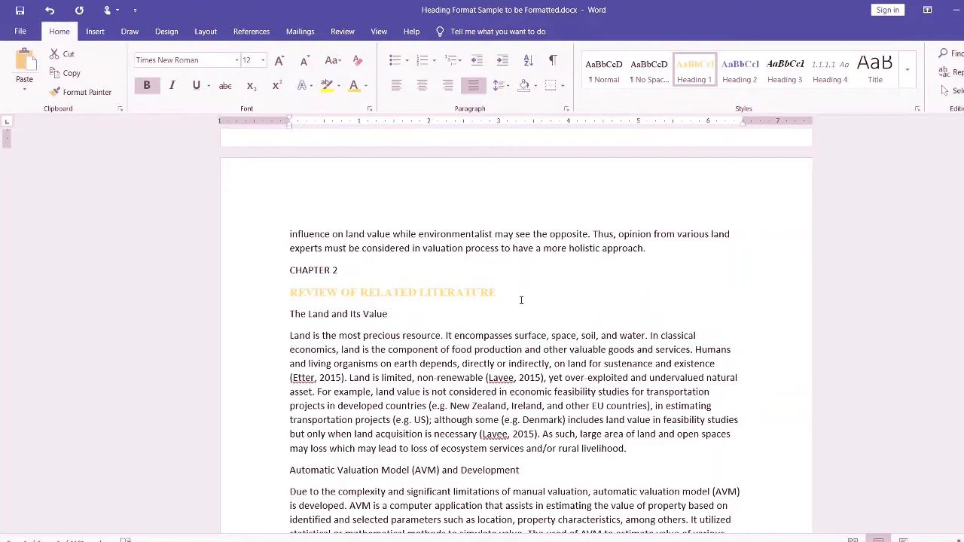
scroll(520, 300, up, 10)
scroll(537, 316, up, 8)
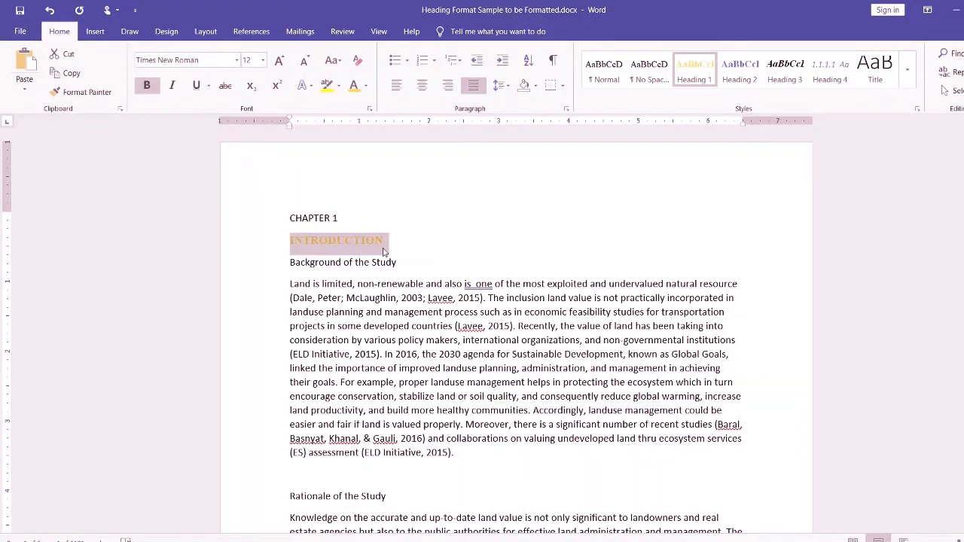
- Set the "INTRODUCTION" heading's font color back to standard green and update the Heading 1 style to match it
click(366, 85)
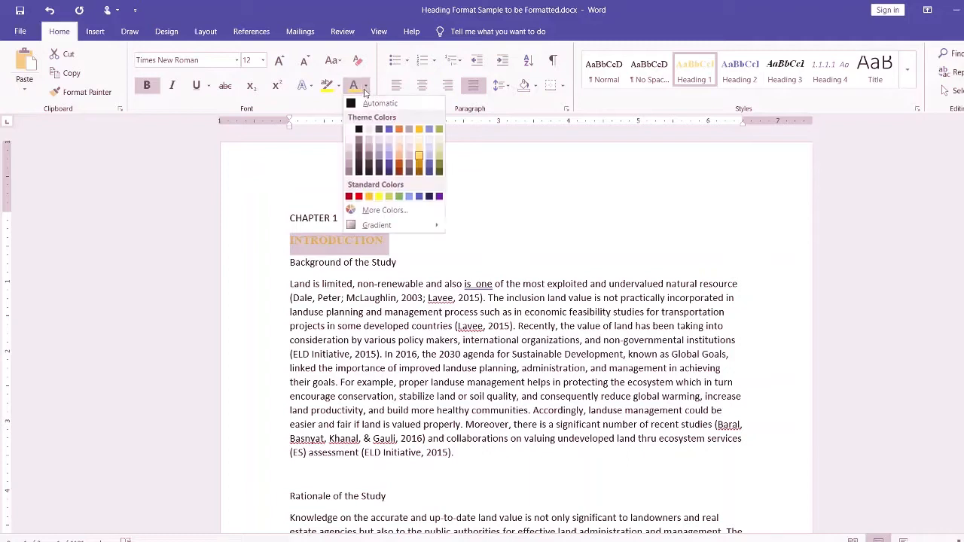
click(399, 196)
right_click(713, 72)
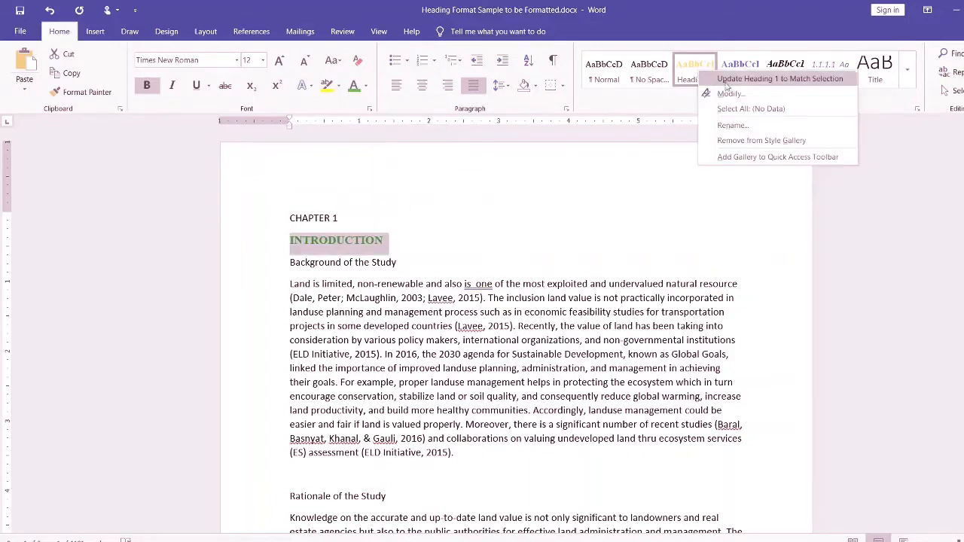
click(744, 85)
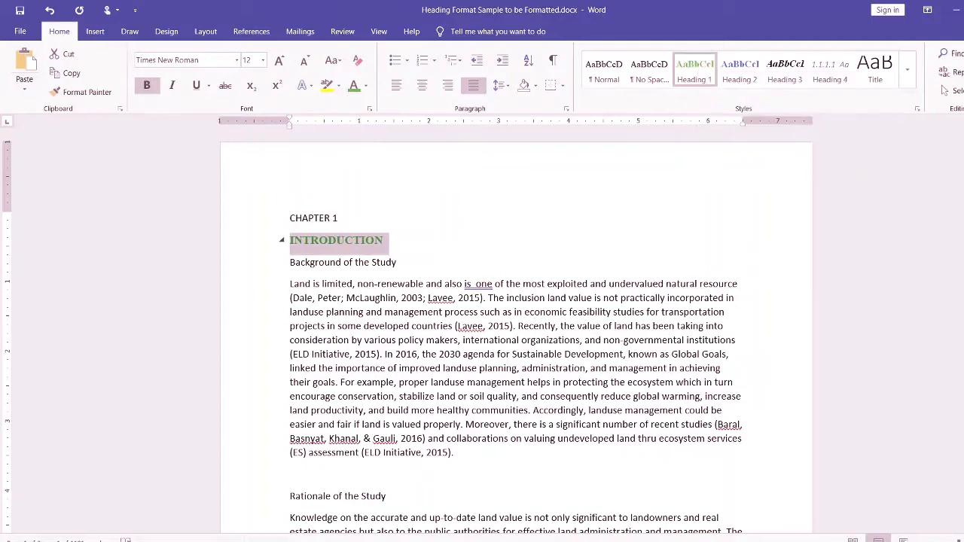
- Check the Heading 2 formatting in Heading Format Sample.docx, and return to Heading Format Sample to be Formatted.docx
click(452, 512)
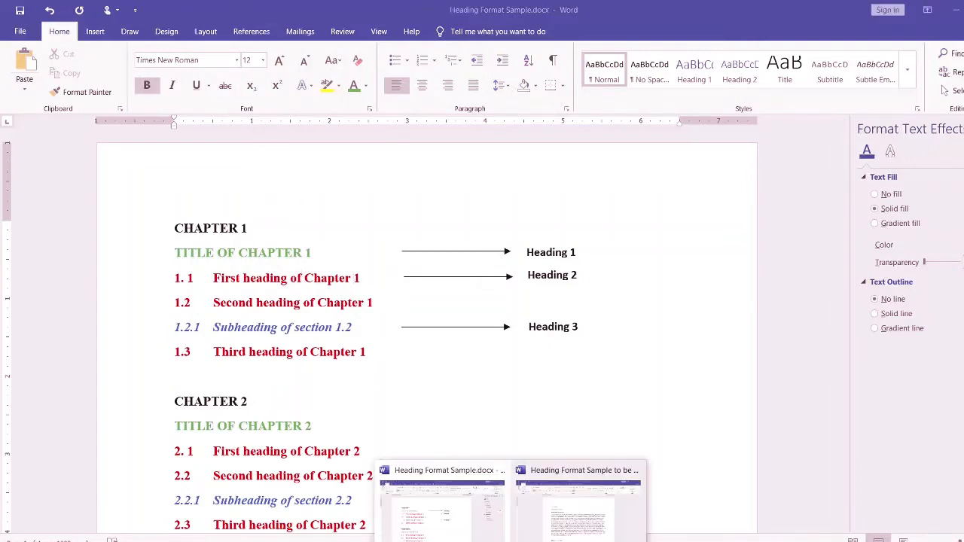
click(558, 535)
click(394, 257)
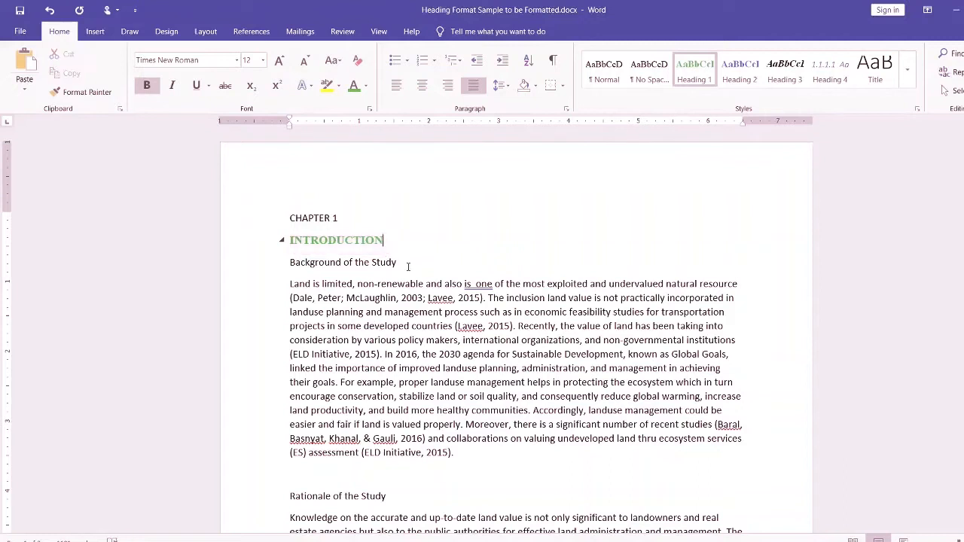
- Format the "Background of the Study" heading as dark red, 12 pt, bold Times New Roman
drag(412, 263, 287, 266)
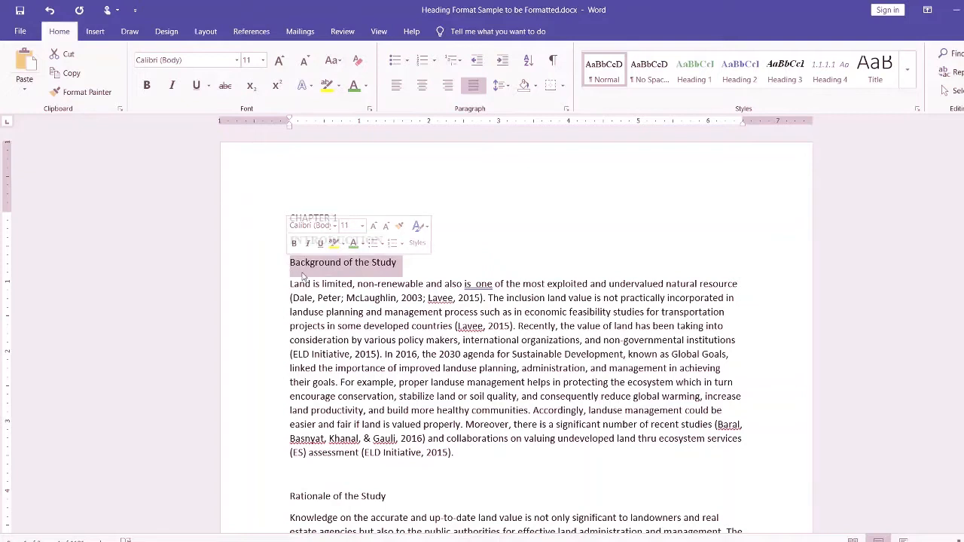
click(366, 86)
click(351, 197)
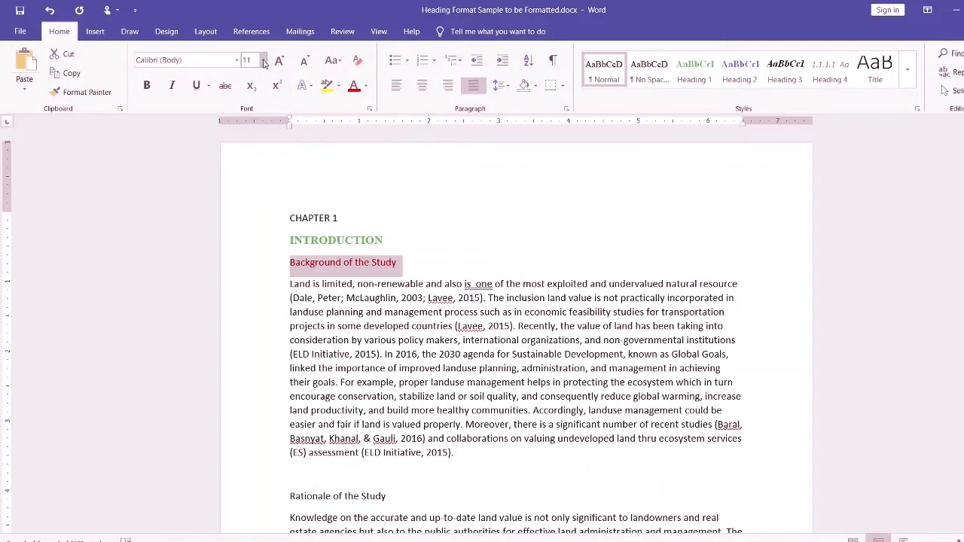
click(263, 60)
click(252, 120)
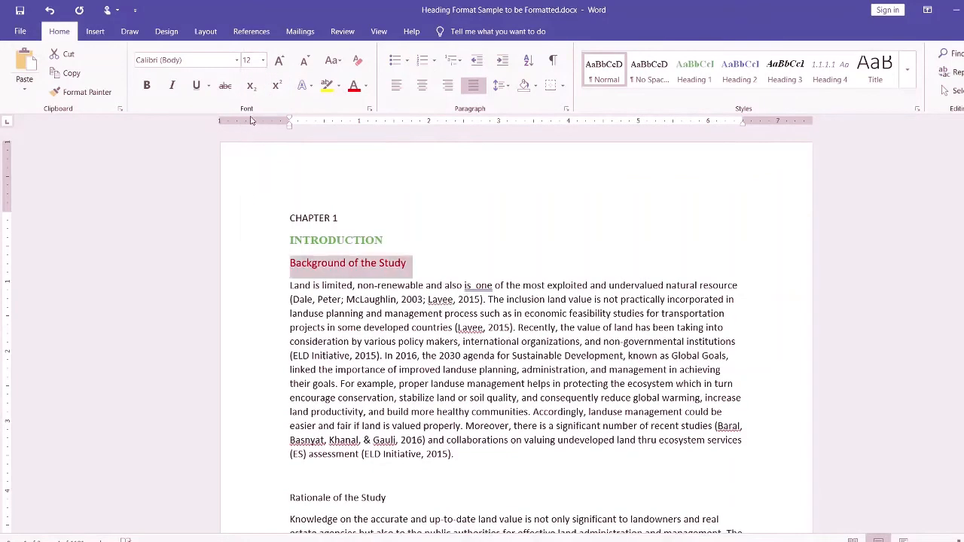
click(146, 85)
click(236, 59)
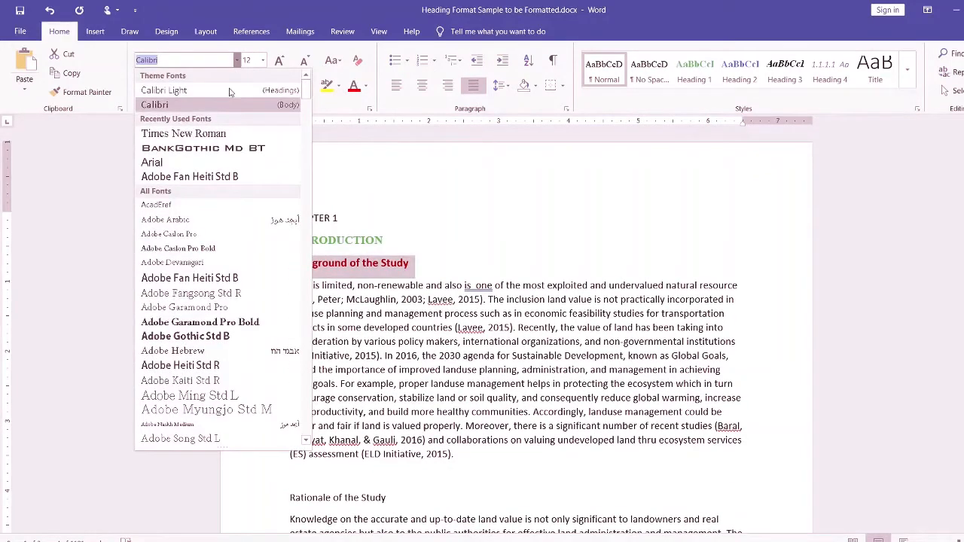
click(213, 137)
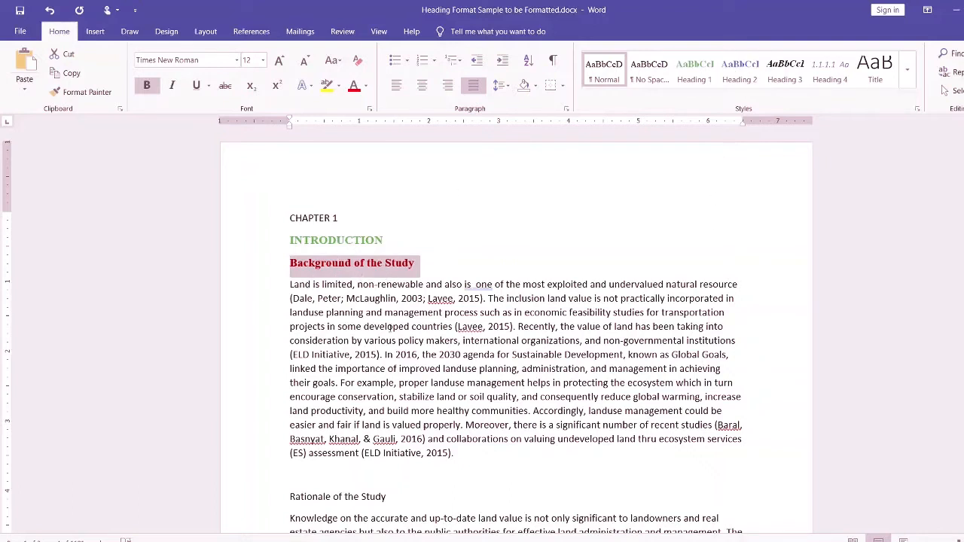
- Update the Heading 2 style to match the dark red "Background of the Study" heading
right_click(743, 72)
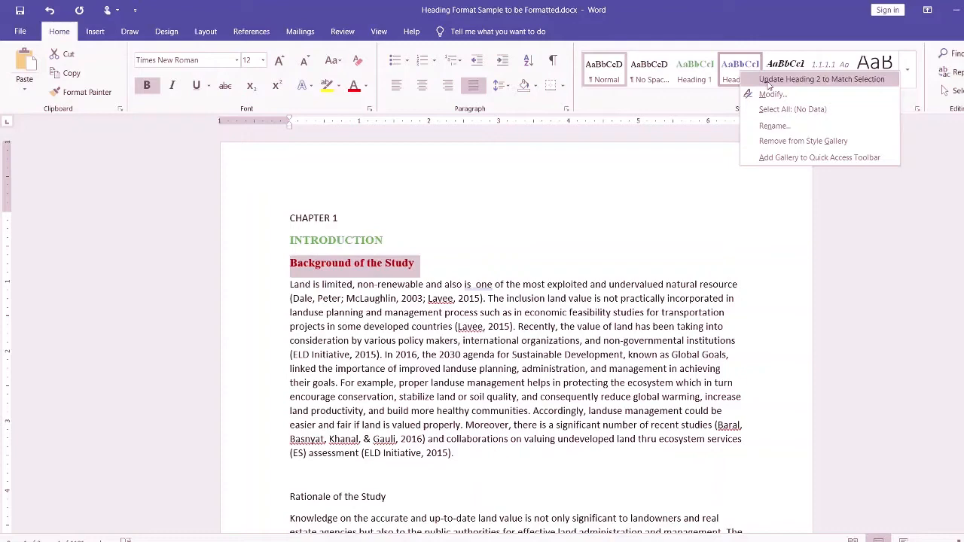
click(799, 79)
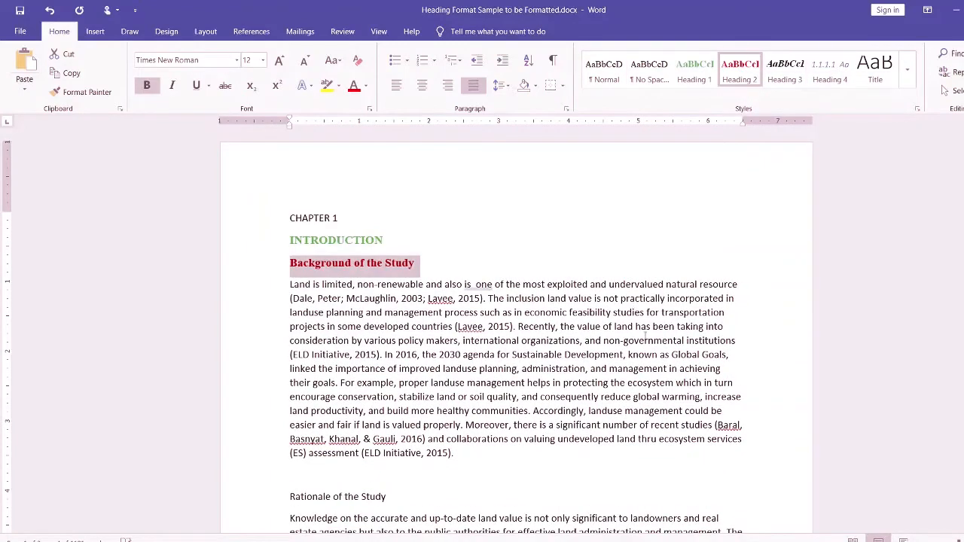
click(491, 288)
click(428, 269)
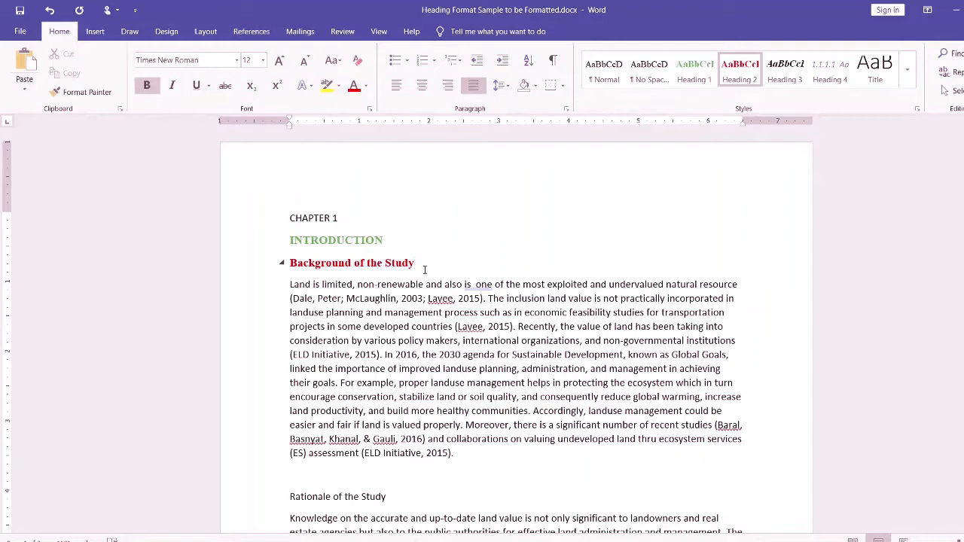
- Remove the blank line above "Rationale of the Study" and apply the Heading 2 style to that heading
scroll(424, 269, down, 1)
click(373, 437)
key(Delete)
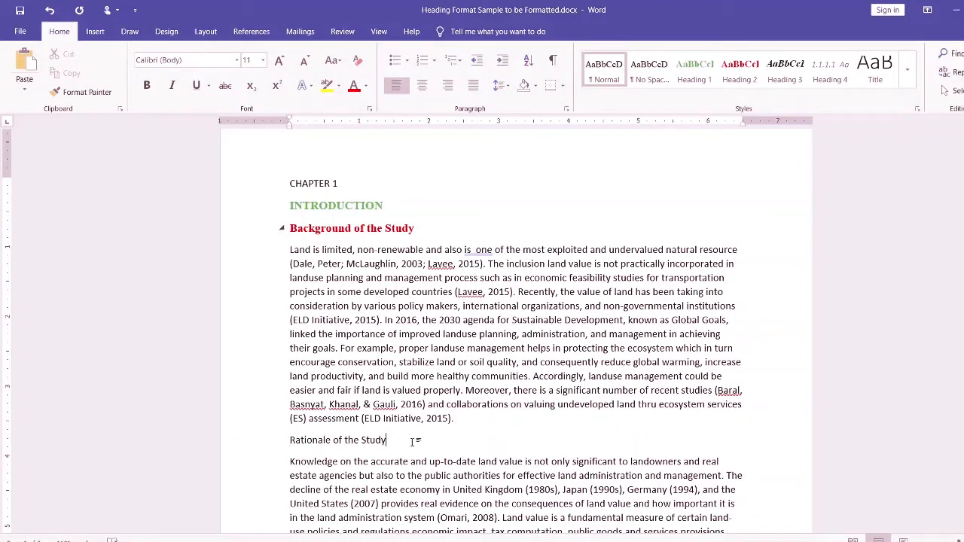
key(Home)
click(741, 72)
- Apply the Heading 2 style to the "Statement of the problem" heading and review the Chapter 1 headings
scroll(439, 378, down, 1)
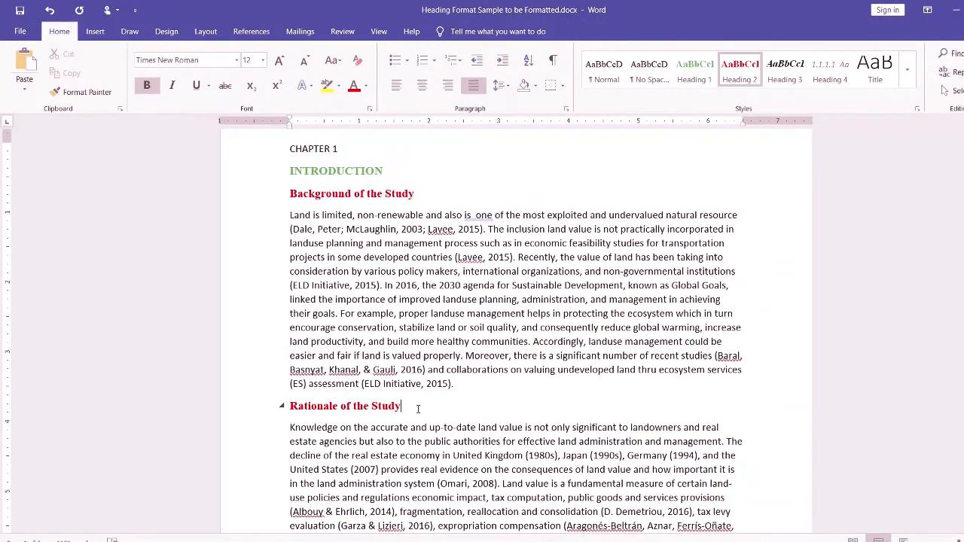
scroll(419, 408, down, 5)
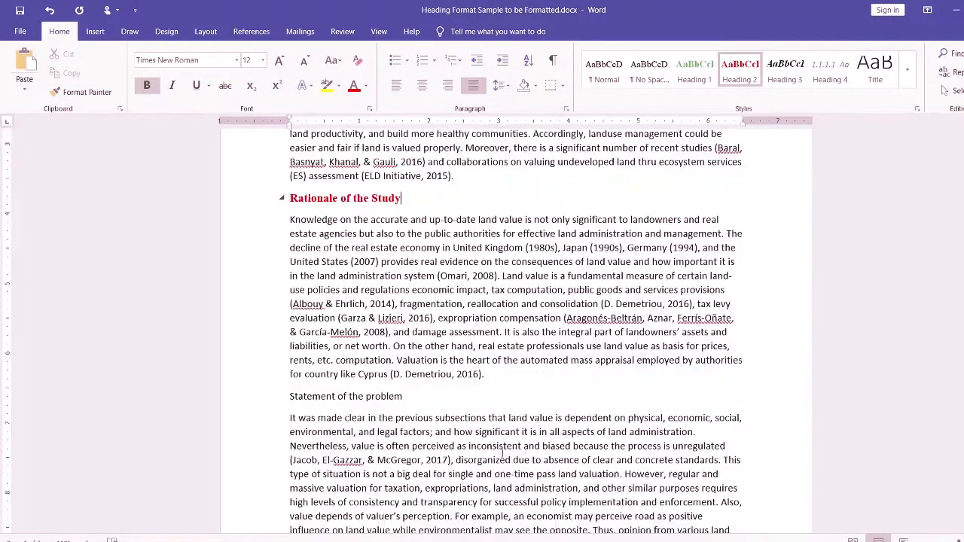
click(383, 398)
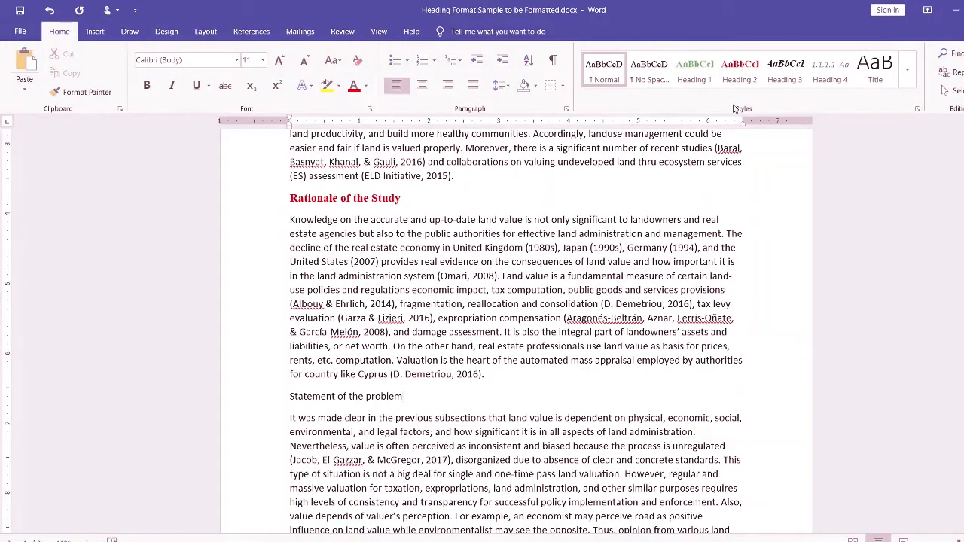
click(739, 72)
scroll(495, 418, down, 10)
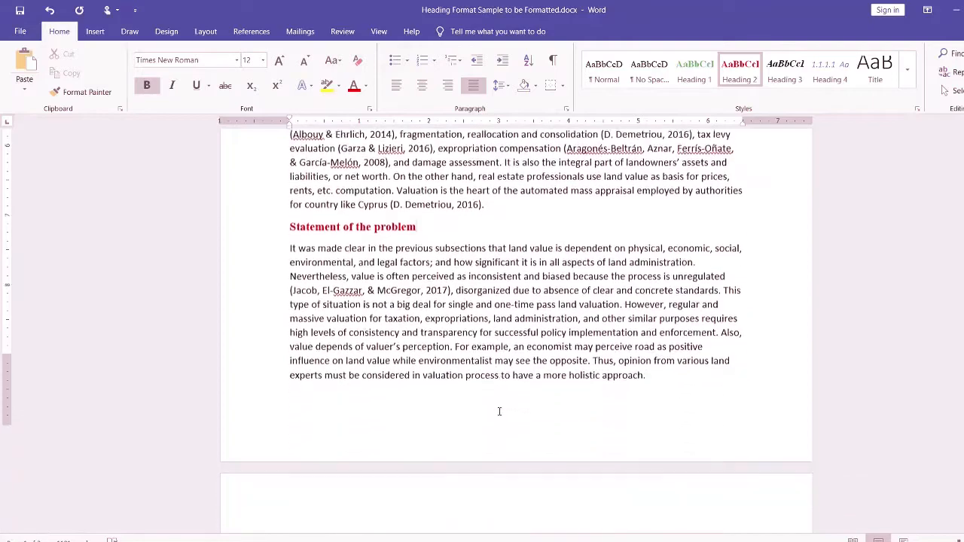
scroll(498, 420, up, 4)
scroll(498, 420, up, 10)
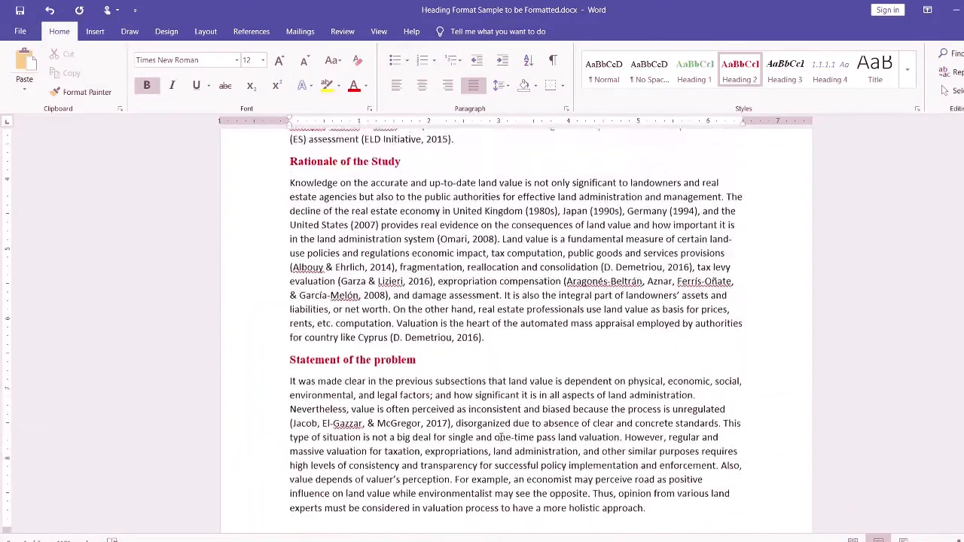
- Apply the Heading 2 style to "The Land and Its Value" in Chapter 2
scroll(501, 438, down, 15)
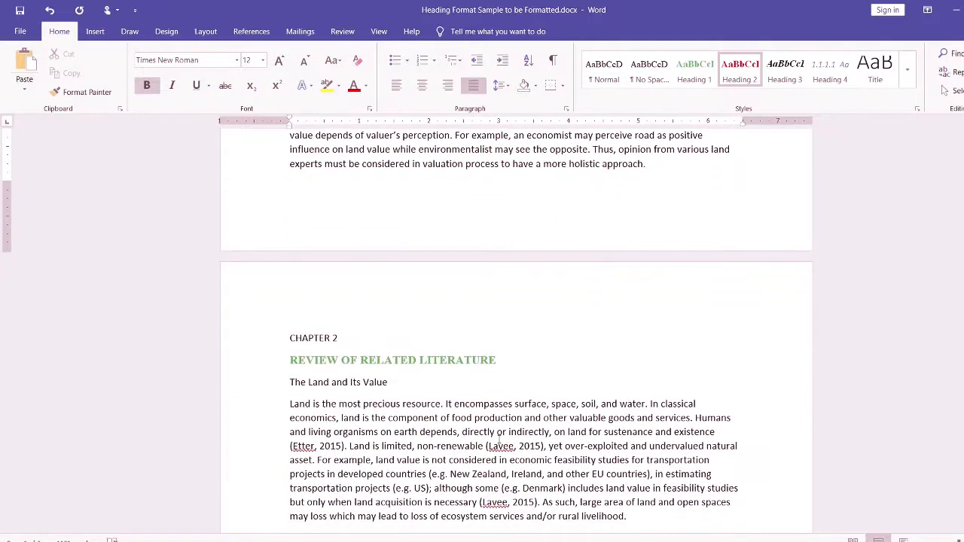
scroll(499, 440, down, 2)
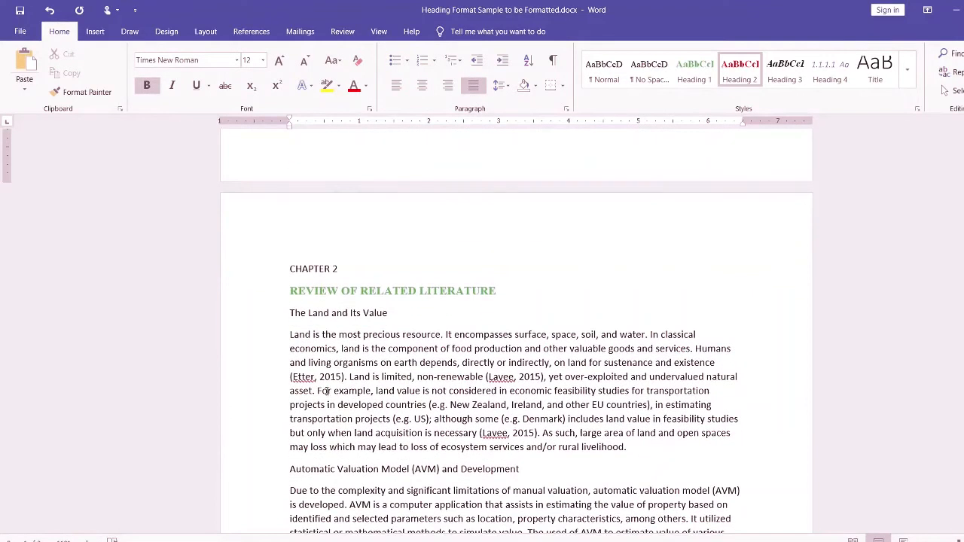
click(362, 316)
triple_click(346, 316)
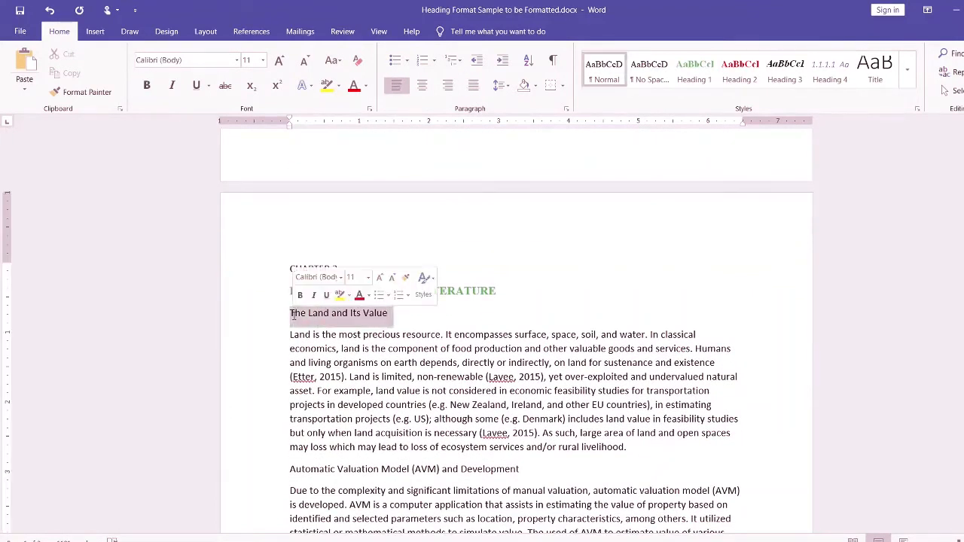
click(392, 316)
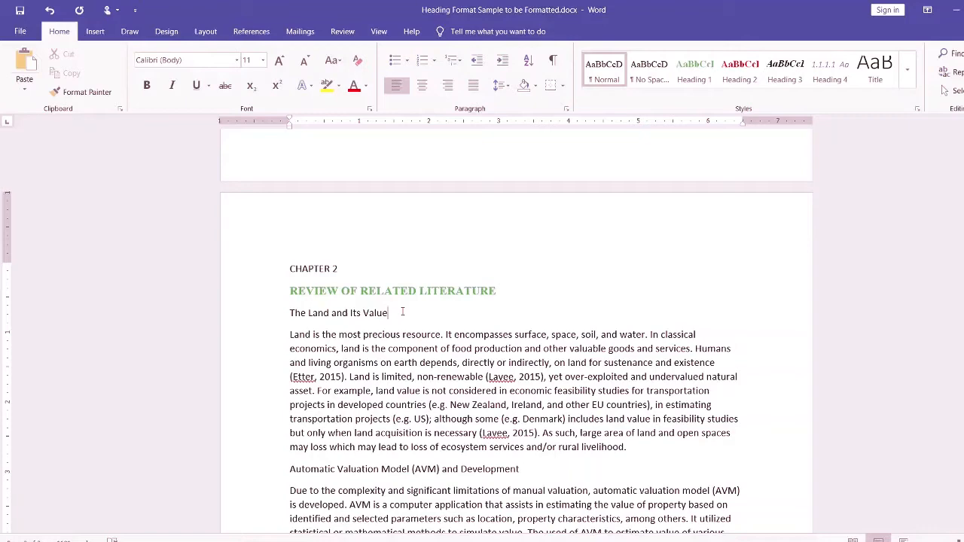
click(740, 69)
- Apply the Heading 2 style to "Automatic Valuation Model (AVM) and Development"
scroll(465, 436, down, 1)
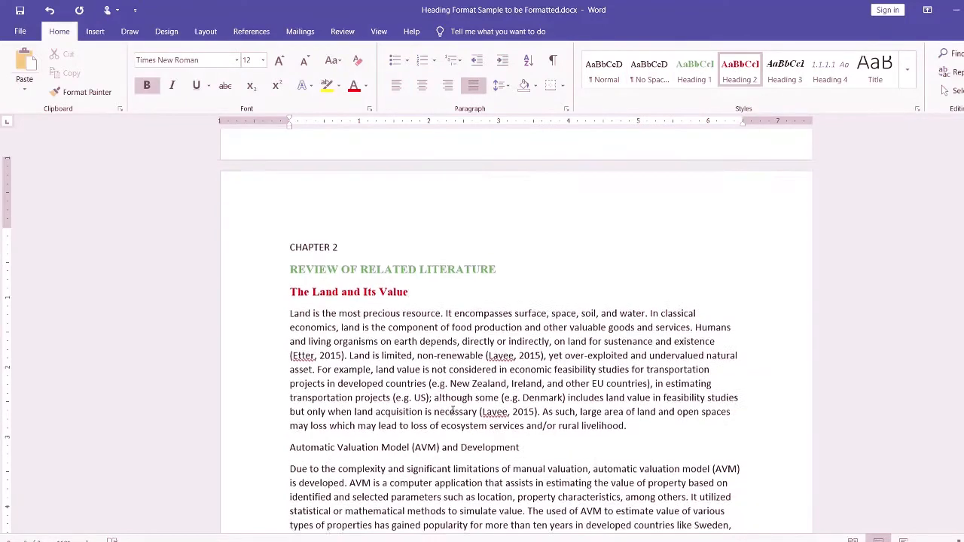
click(473, 434)
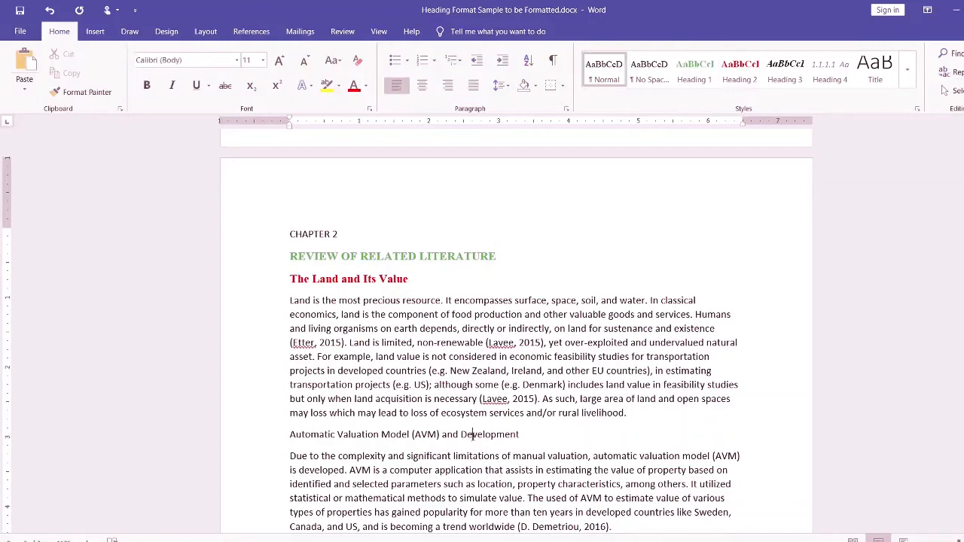
click(735, 79)
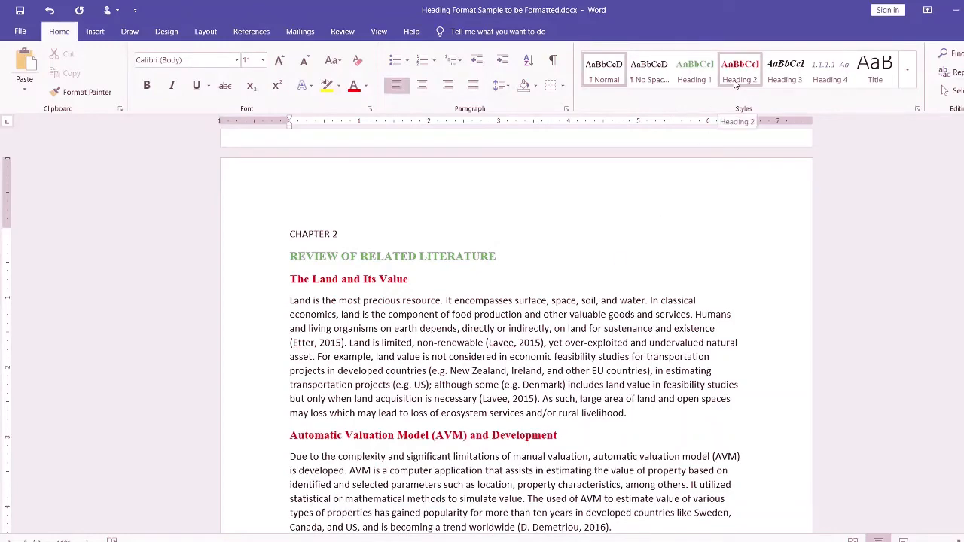
- Check the Heading 3 format for "Components of Typical AVM" in Heading Format Sample.docx, and return to Heading Format Sample to be Formatted.docx
scroll(497, 501, down, 6)
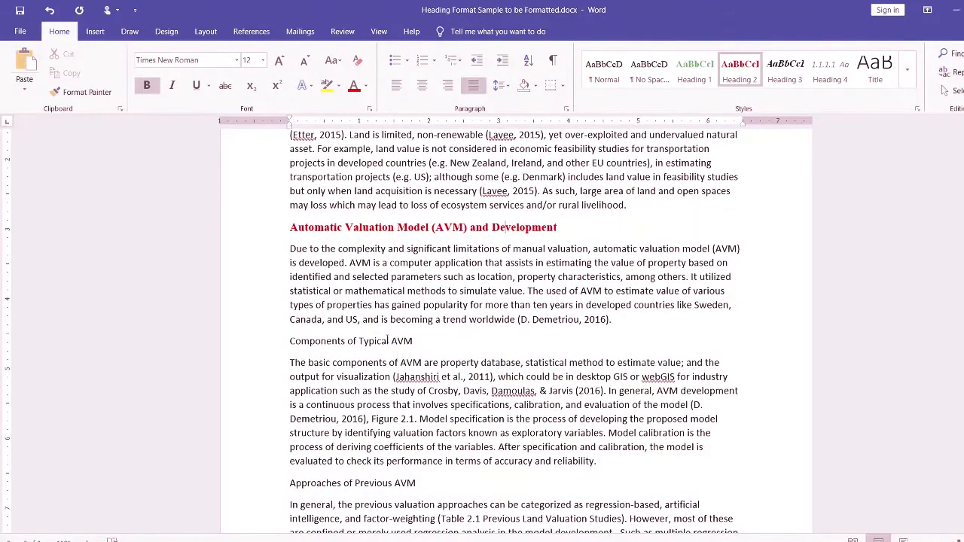
click(388, 341)
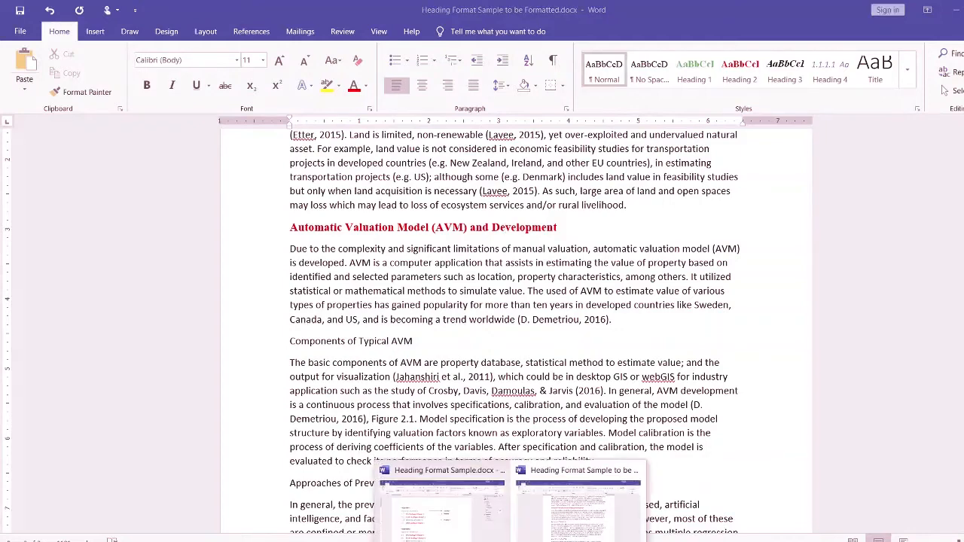
click(417, 519)
scroll(442, 428, down, 8)
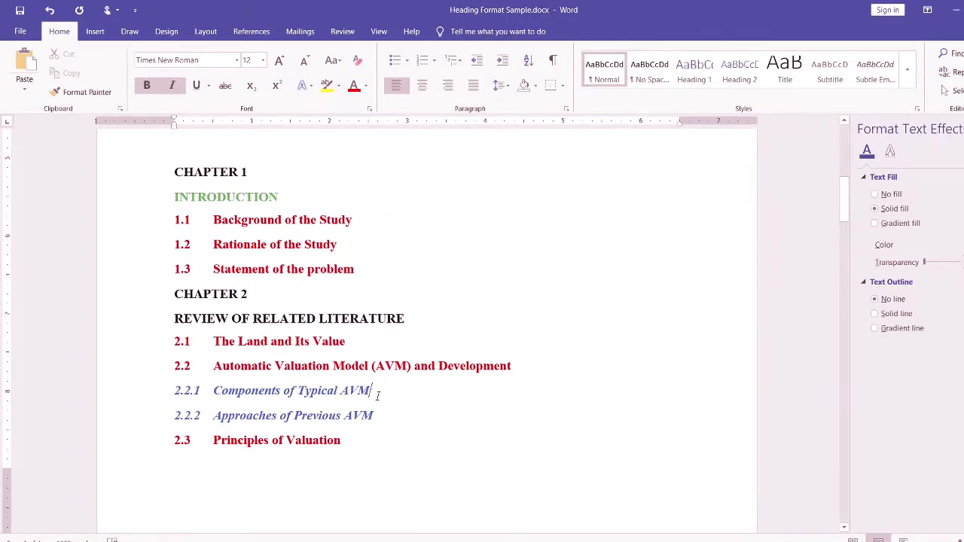
scroll(388, 411, up, 10)
scroll(394, 430, up, 1)
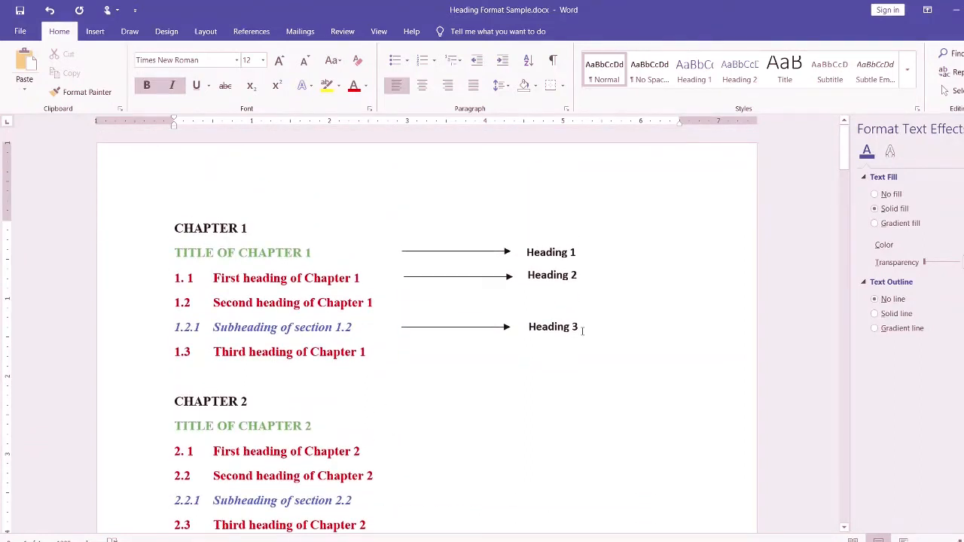
click(583, 330)
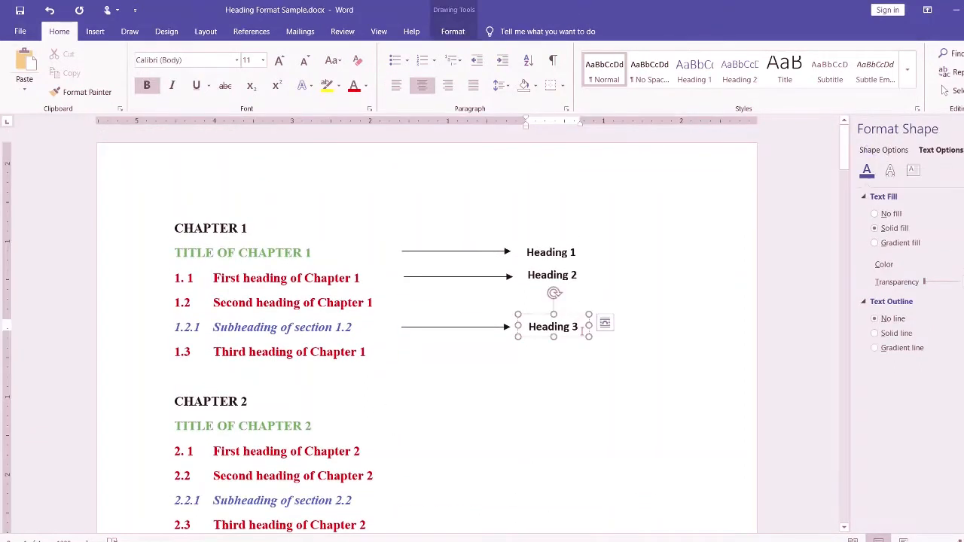
click(511, 541)
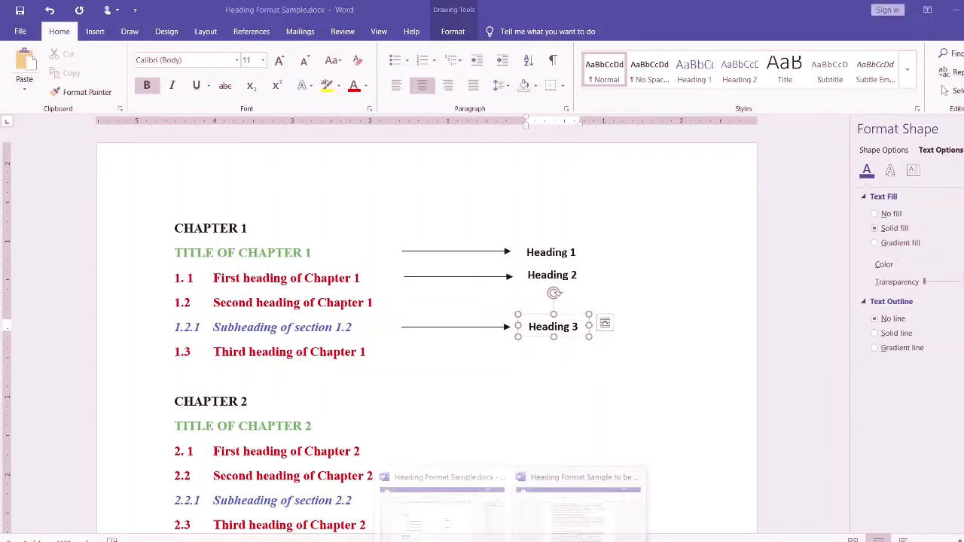
click(440, 520)
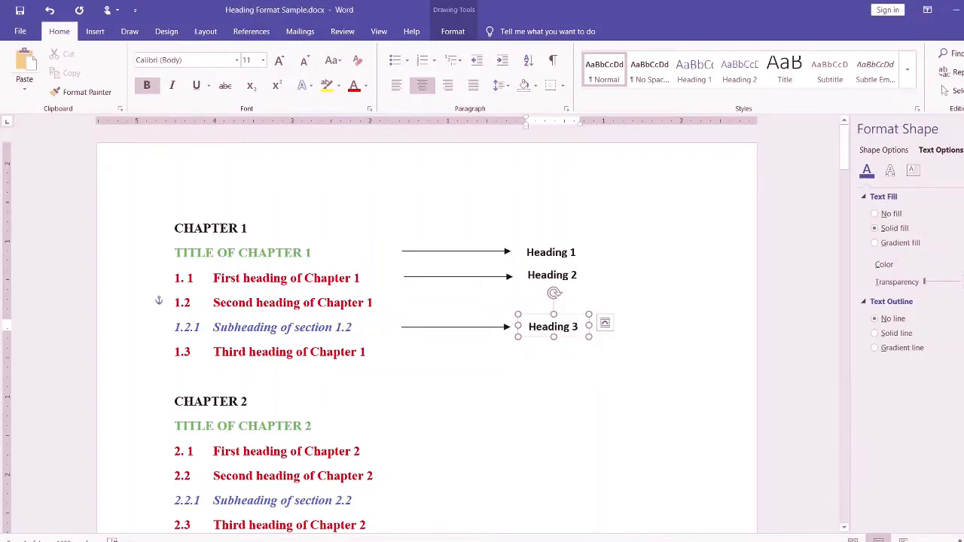
click(511, 541)
click(551, 528)
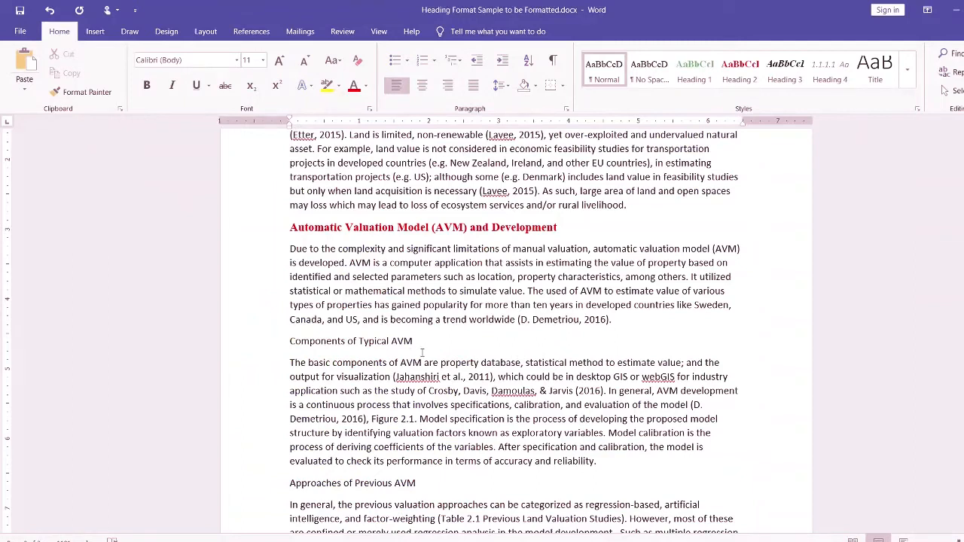
- Format the "Components of Typical AVM" heading as standard blue, bold and italic, checking the subheading look in Heading Format Sample.docx
drag(415, 341, 308, 344)
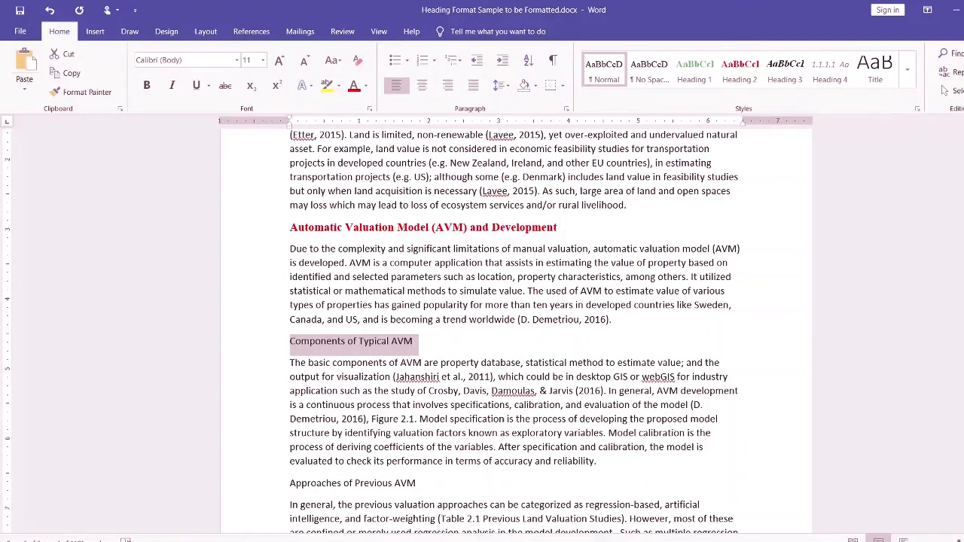
click(420, 533)
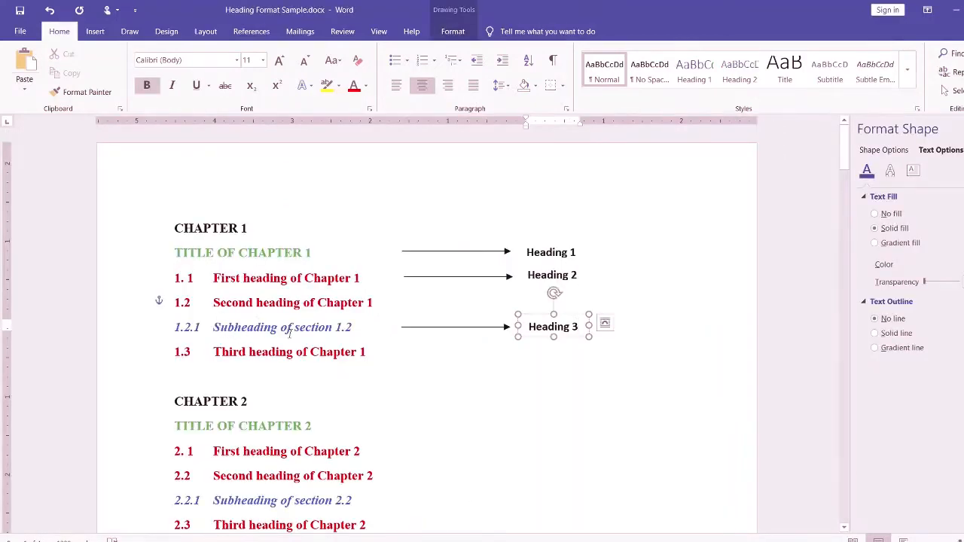
mouse_move(420, 534)
click(587, 501)
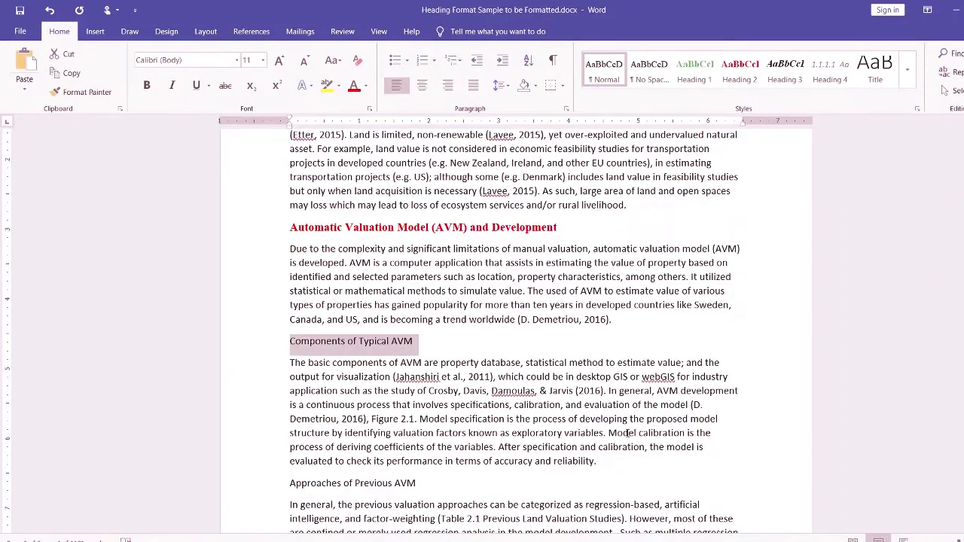
click(367, 89)
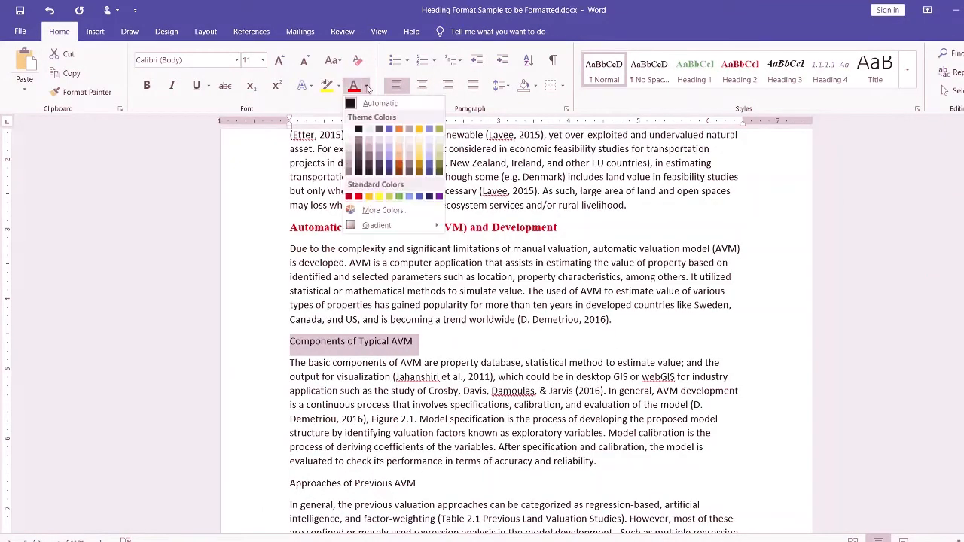
click(419, 196)
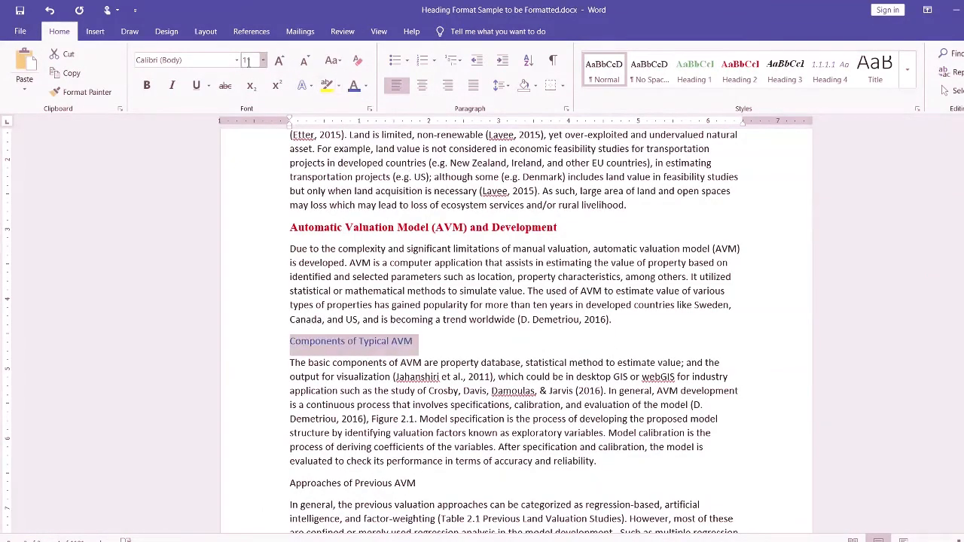
click(146, 87)
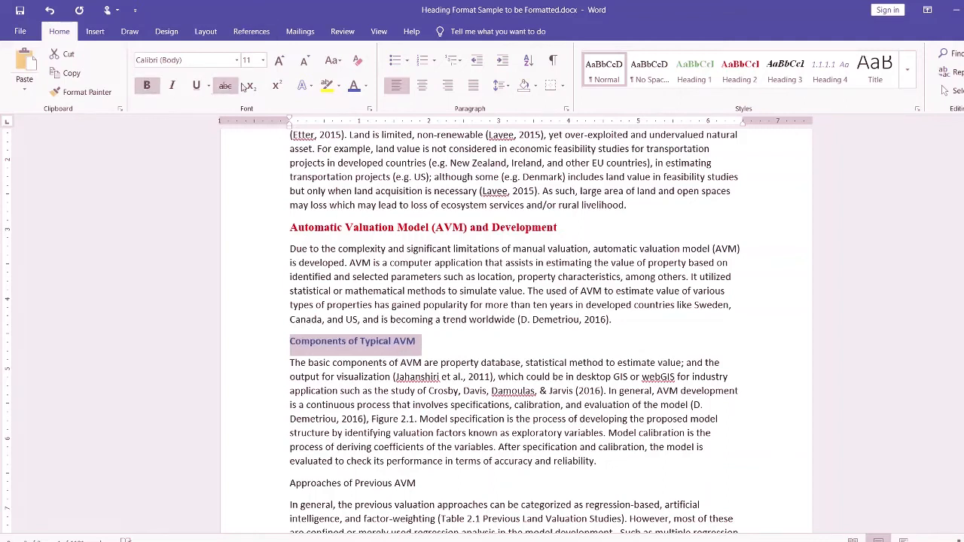
click(183, 89)
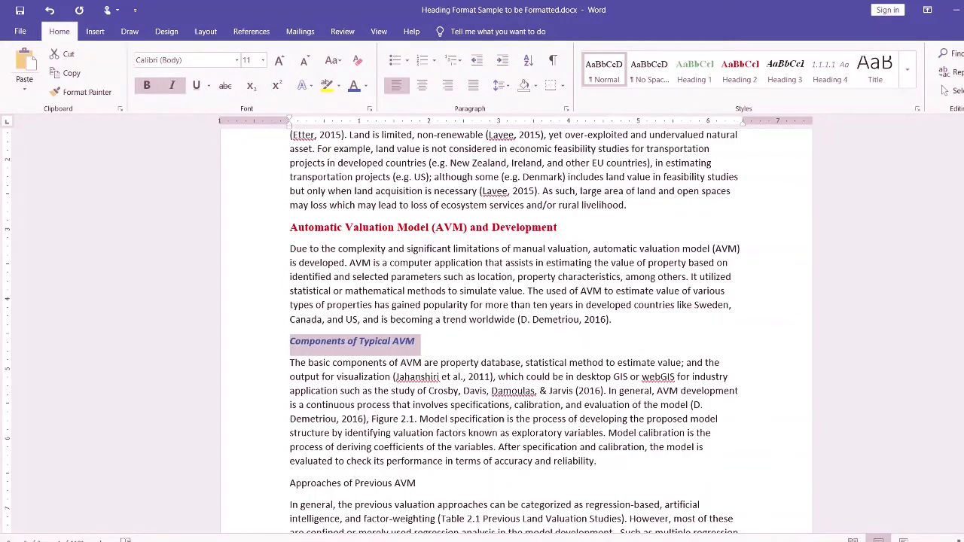
- Recheck the subheading in Heading Format Sample.docx and set the "Components of Typical AVM" heading's font to Times New Roman
click(640, 504)
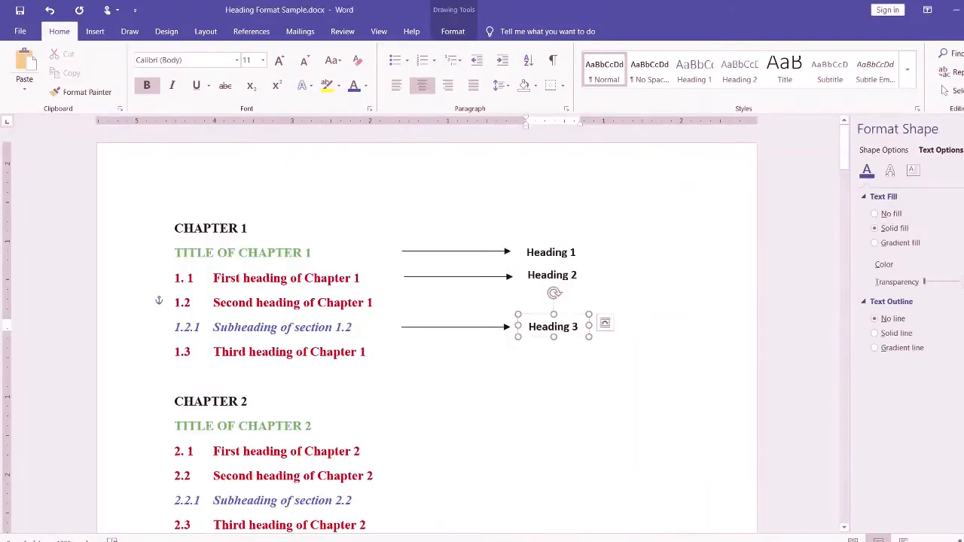
click(580, 520)
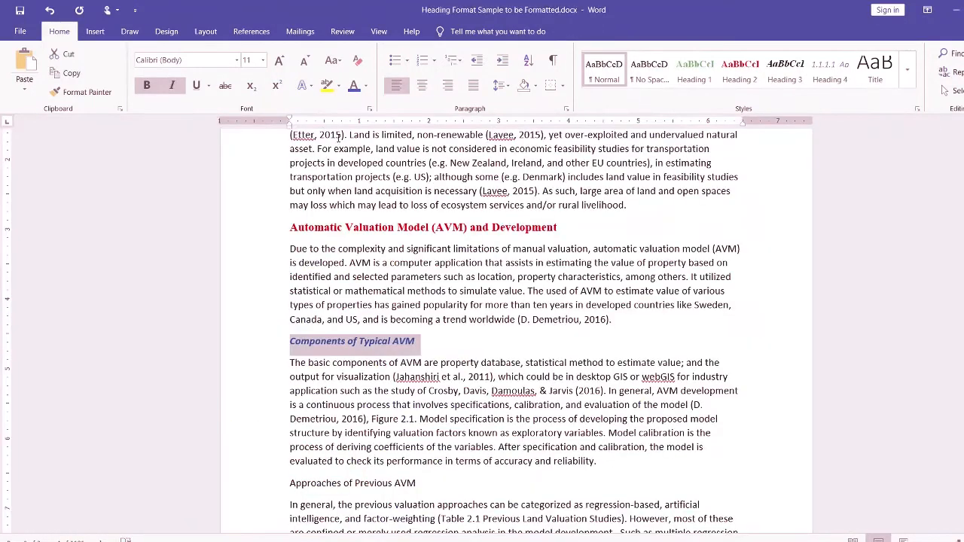
click(237, 59)
click(174, 120)
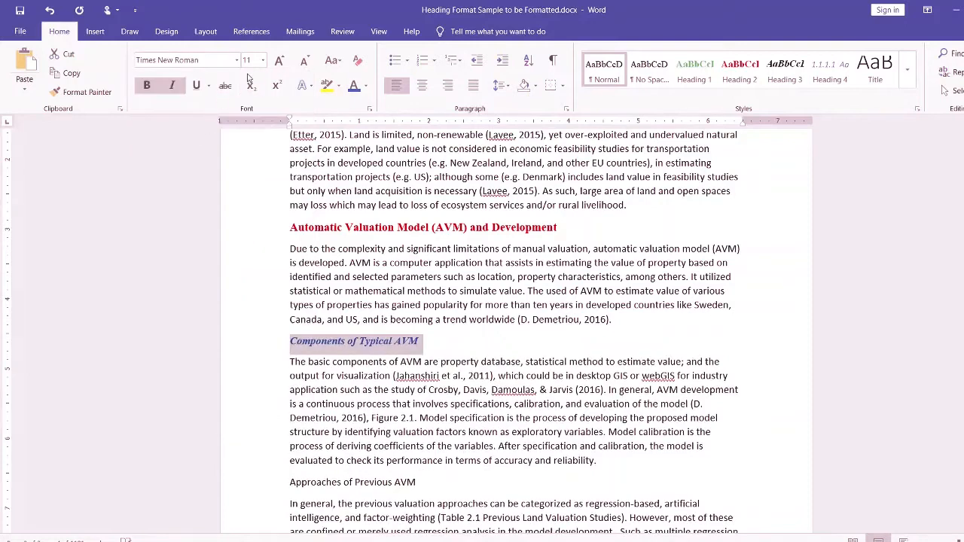
- Set the "Components of Typical AVM" heading's font size to 12 and update the Heading 3 style to match it
click(263, 60)
click(249, 133)
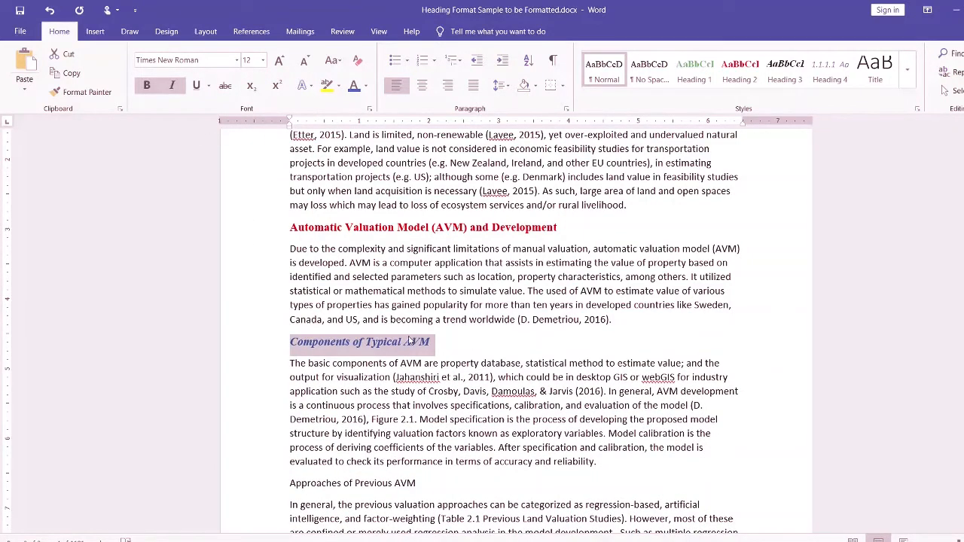
right_click(782, 71)
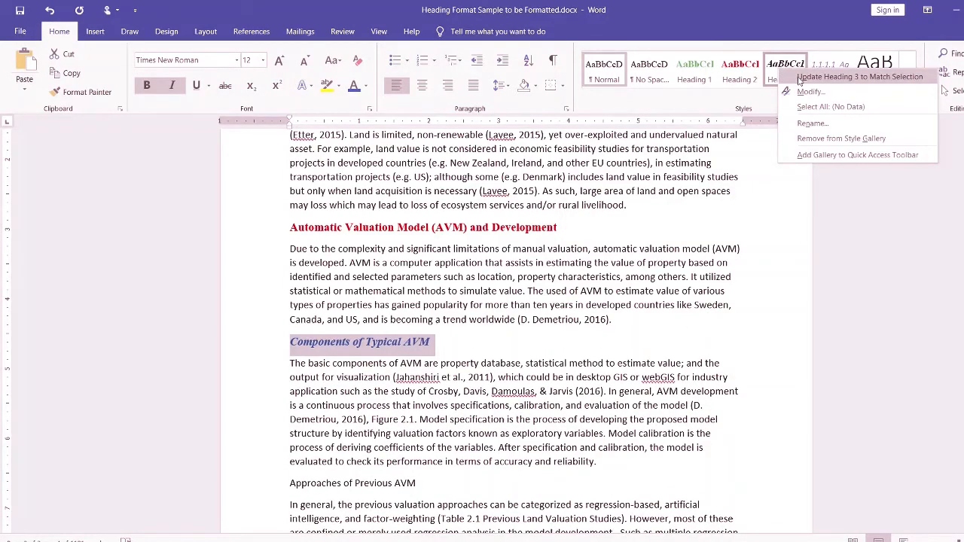
click(800, 78)
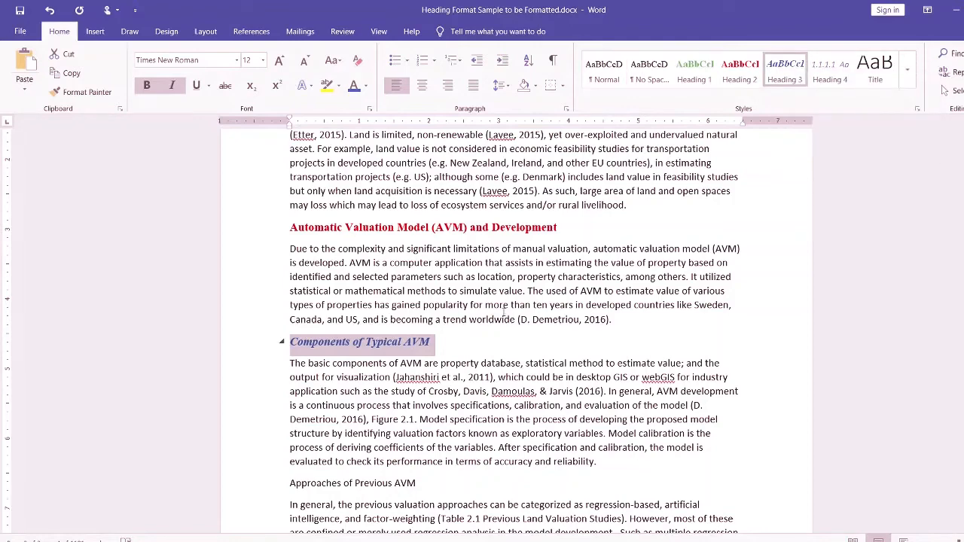
- Check "Approaches of Previous AVM" in Heading Format Sample.docx and apply the Heading 3 style to it in Heading Format Sample to be Formatted.docx
scroll(504, 311, down, 3)
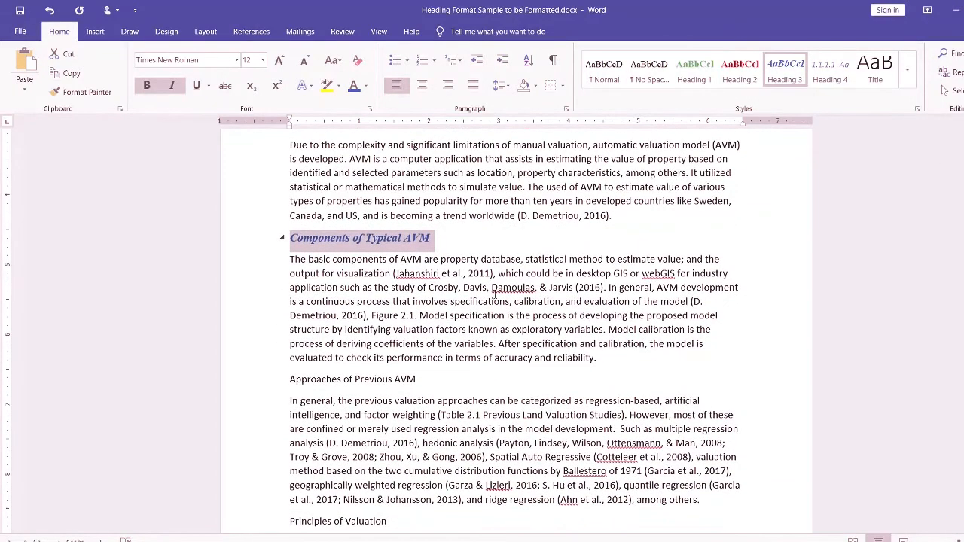
click(415, 381)
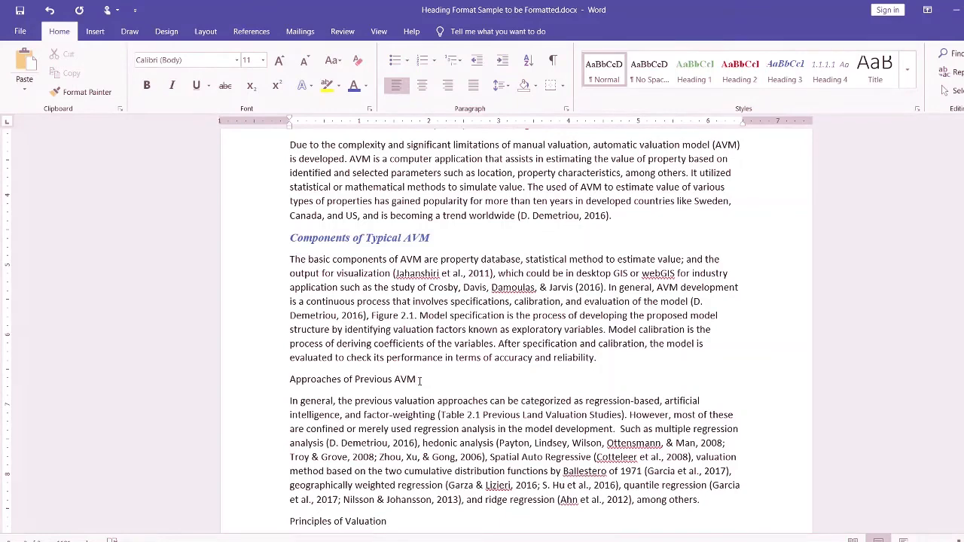
click(512, 541)
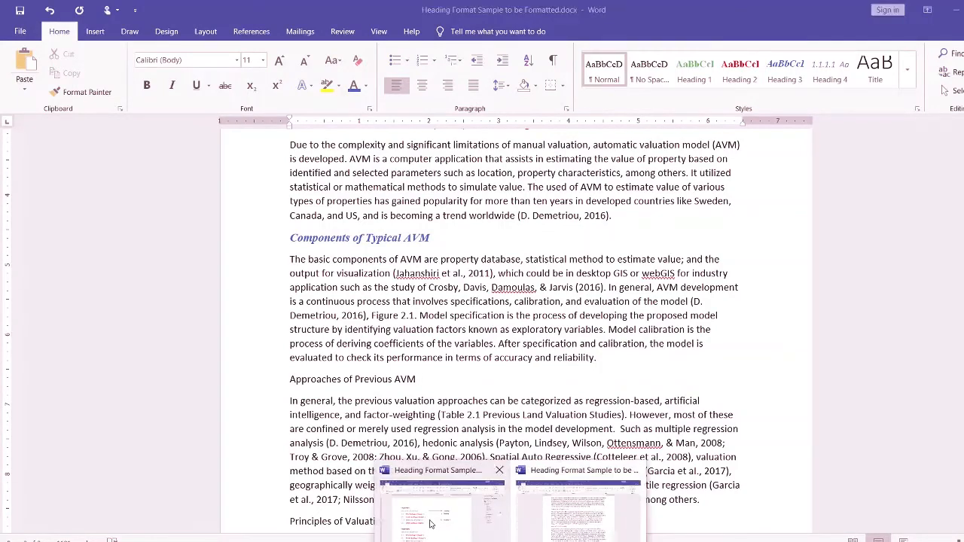
click(430, 522)
scroll(400, 468, down, 6)
scroll(378, 441, down, 3)
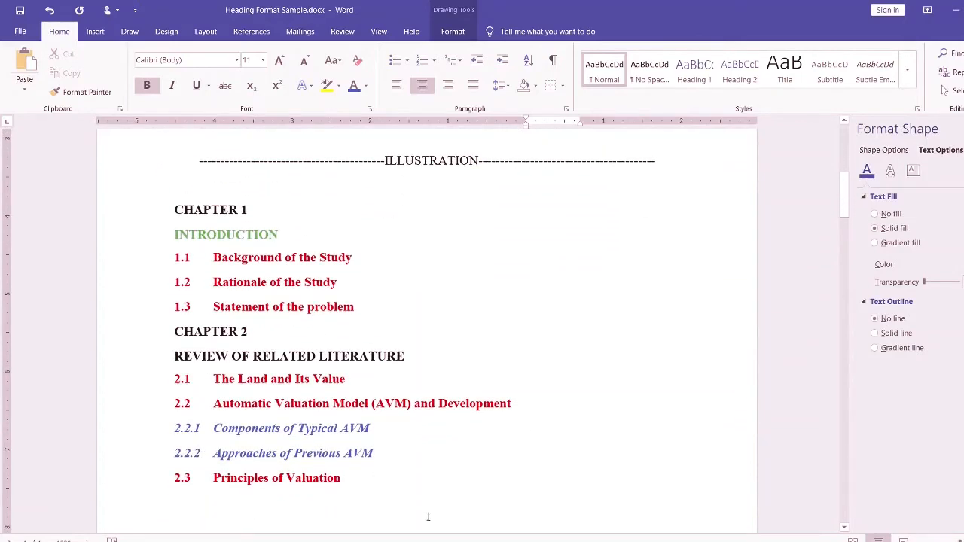
mouse_move(512, 539)
click(565, 510)
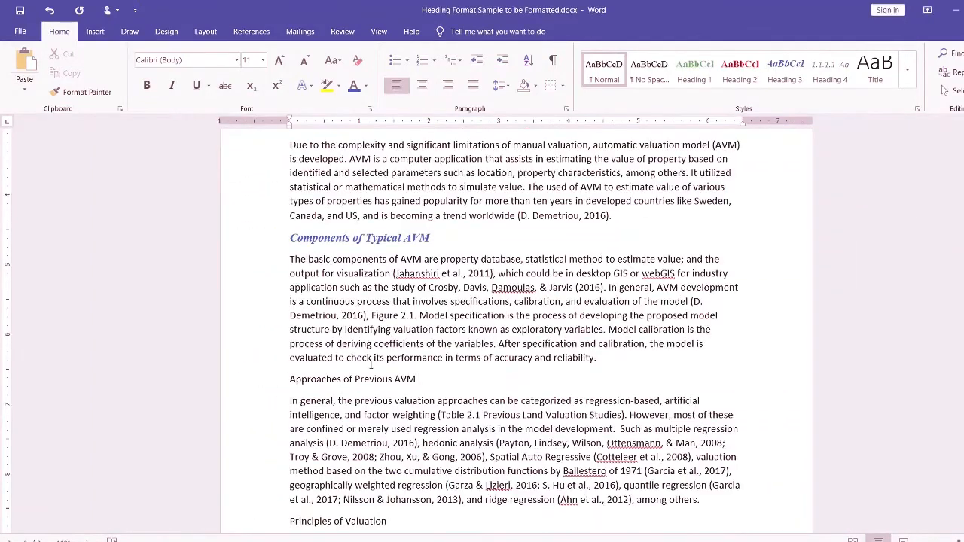
click(785, 72)
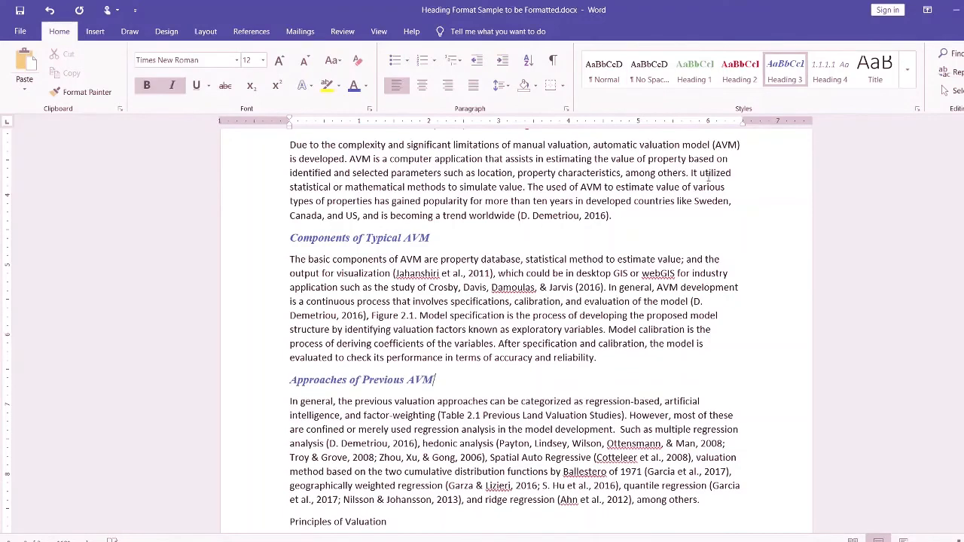
- Check "Principles of Valuation" in Heading Format Sample.docx and apply the Heading 2 style to it in Heading Format Sample to be Formatted.docx
scroll(362, 416, down, 2)
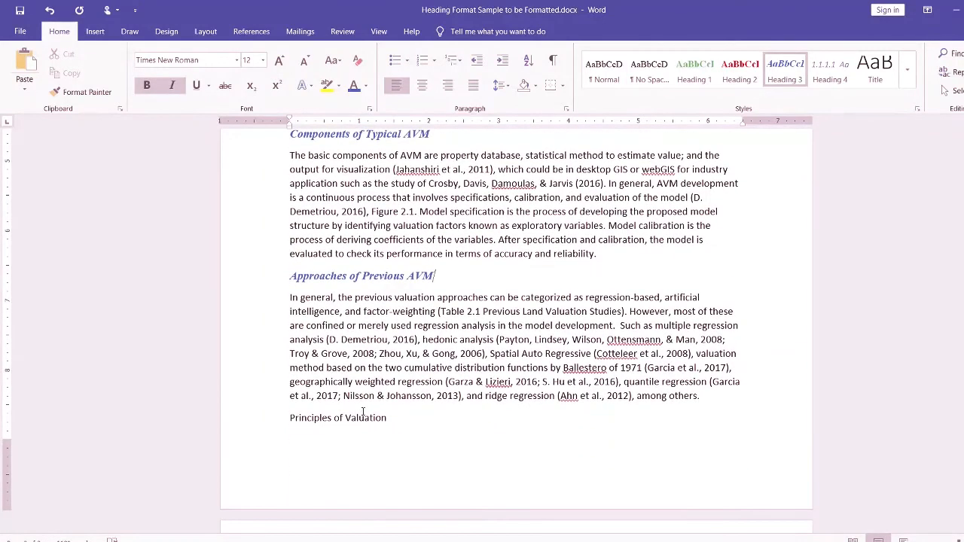
click(363, 417)
mouse_move(512, 540)
click(425, 498)
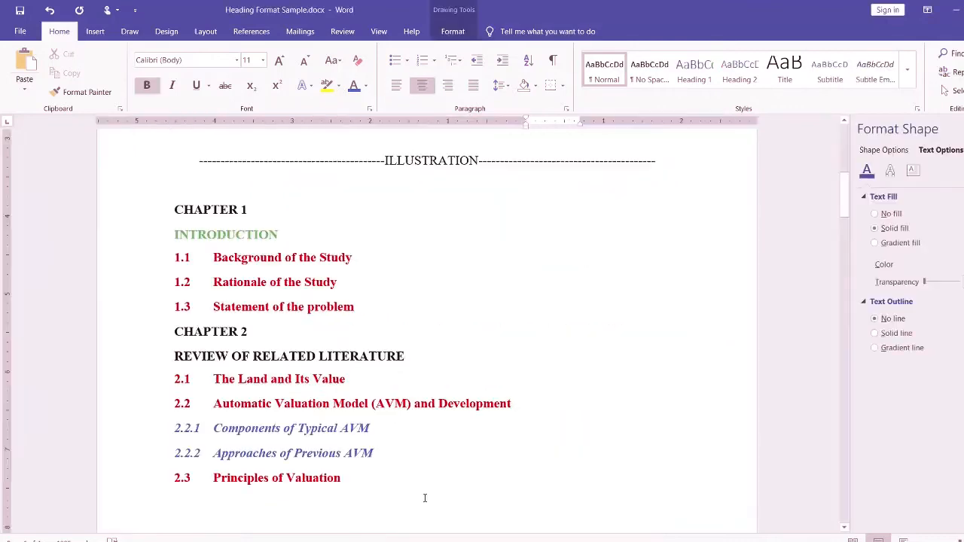
scroll(423, 494, down, 4)
scroll(332, 347, up, 2)
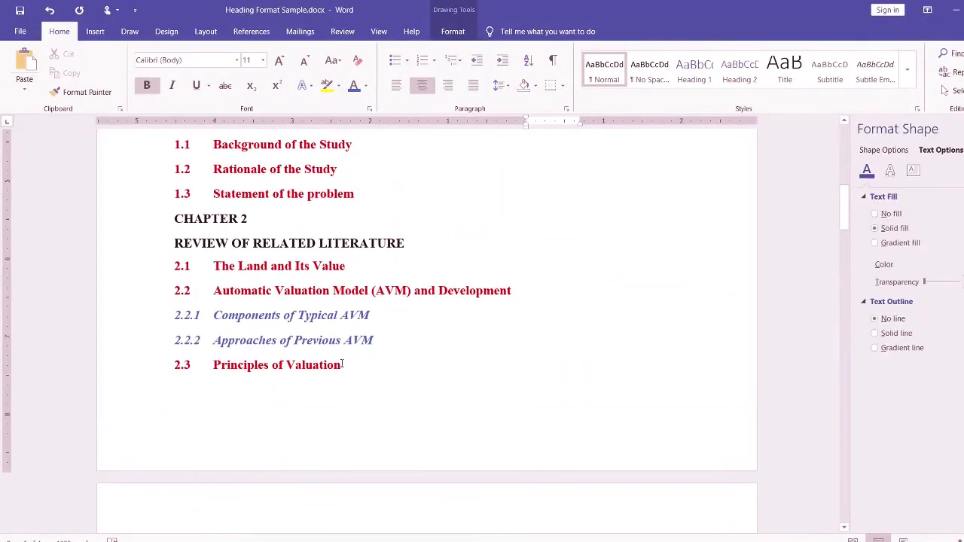
drag(341, 366, 214, 366)
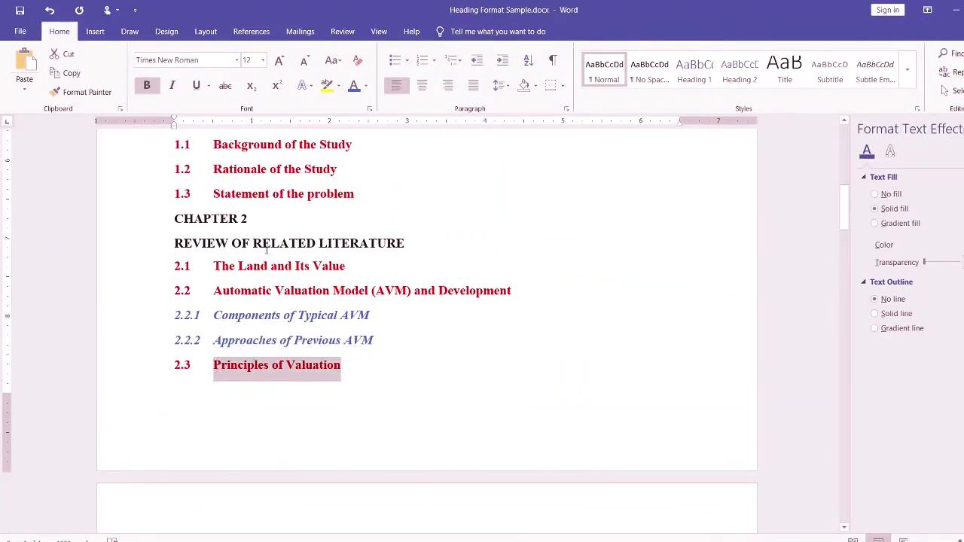
mouse_move(510, 541)
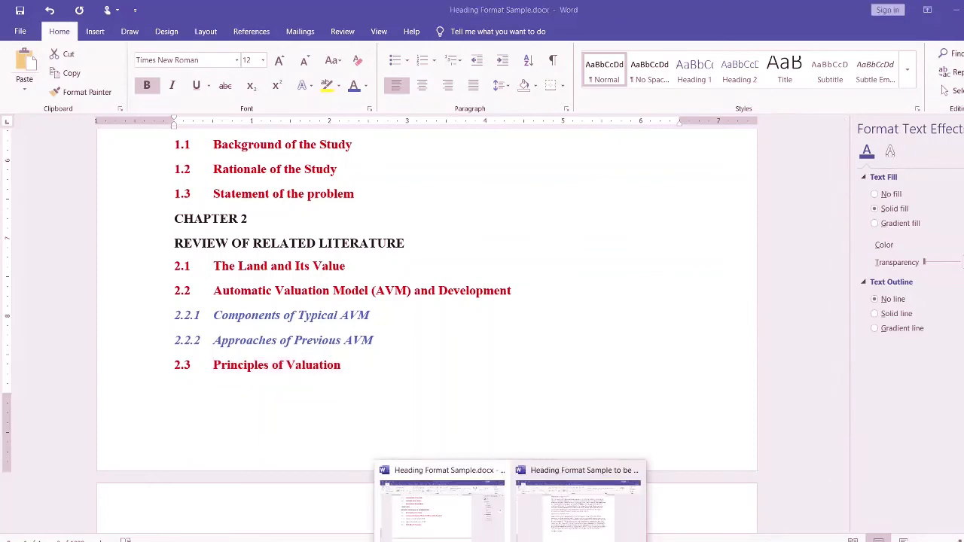
click(562, 529)
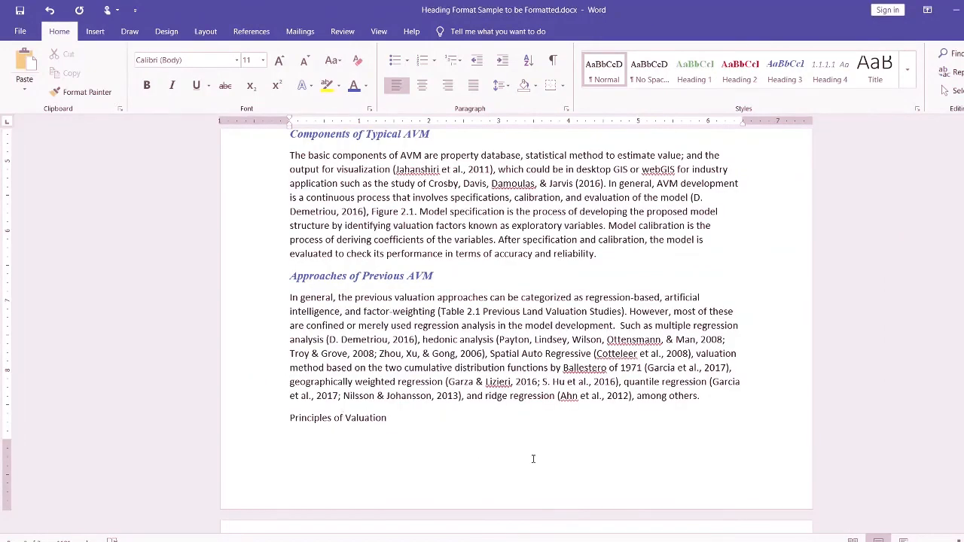
click(740, 70)
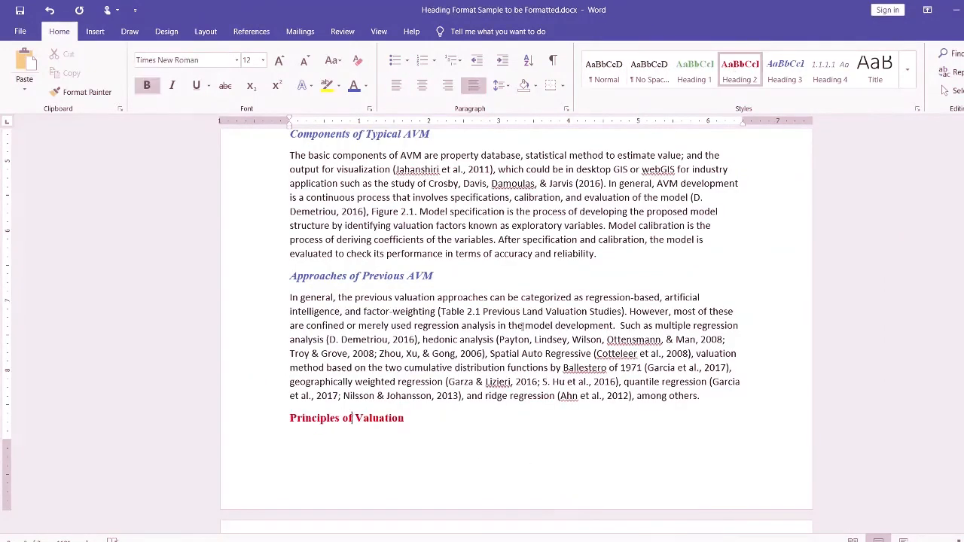
key(ctrl+Home)
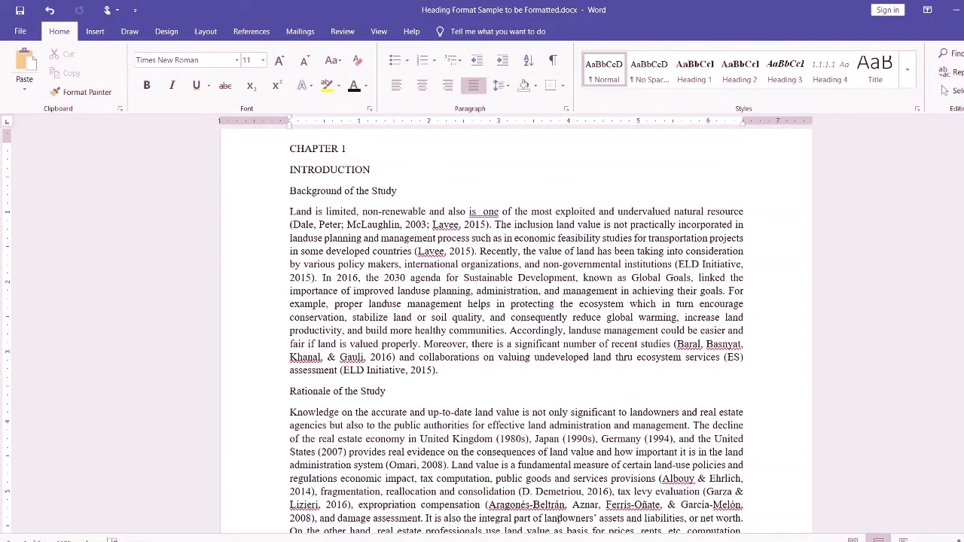